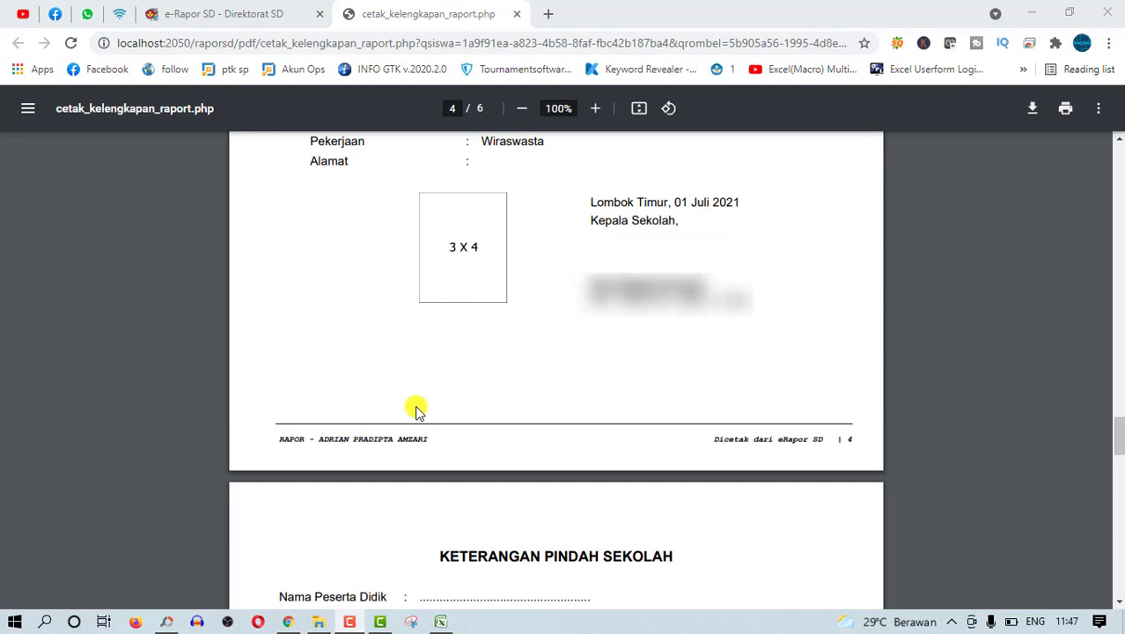
Return to e-Rapor SD, log out of the homeroom teacher account and log in with the saved admin credentials at user level Admin.
left_click(251, 16)
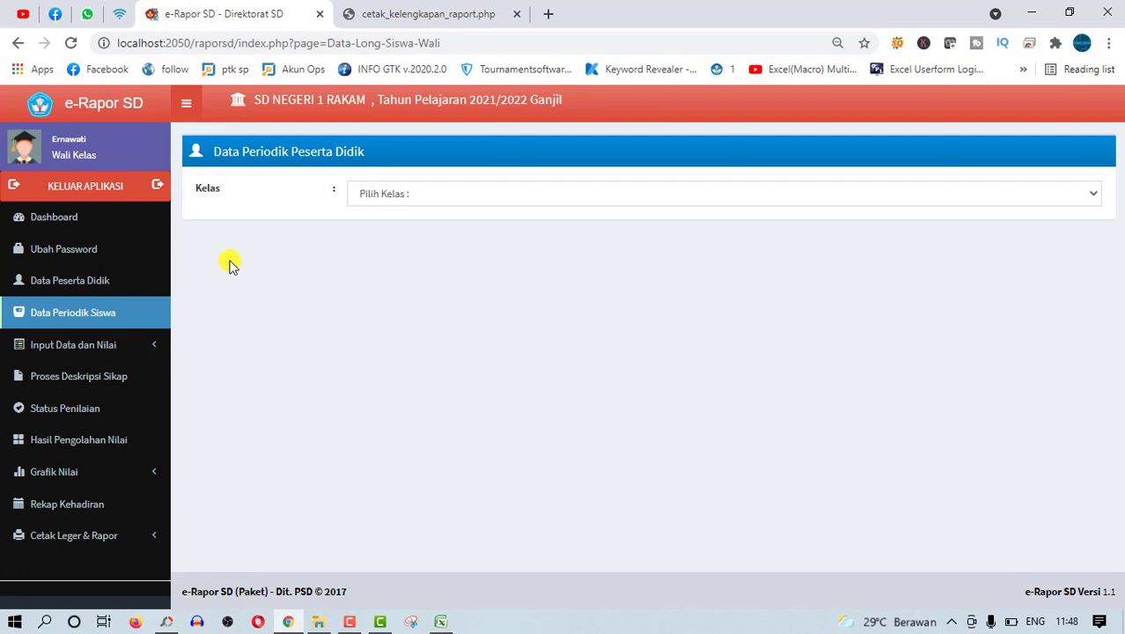
left_click(113, 188)
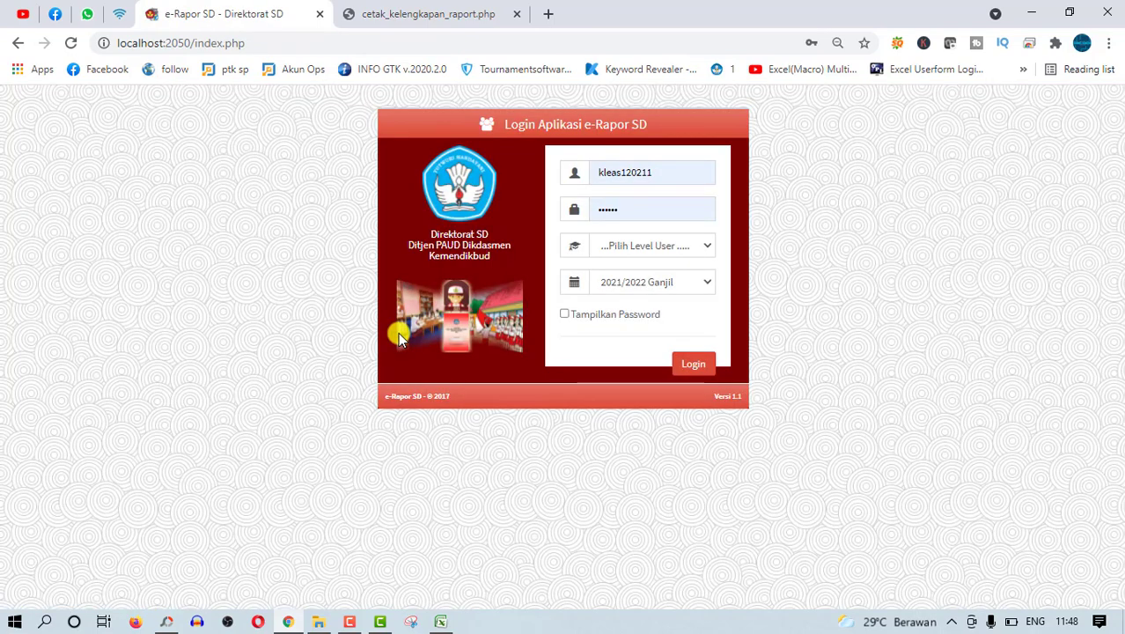
left_click(686, 173)
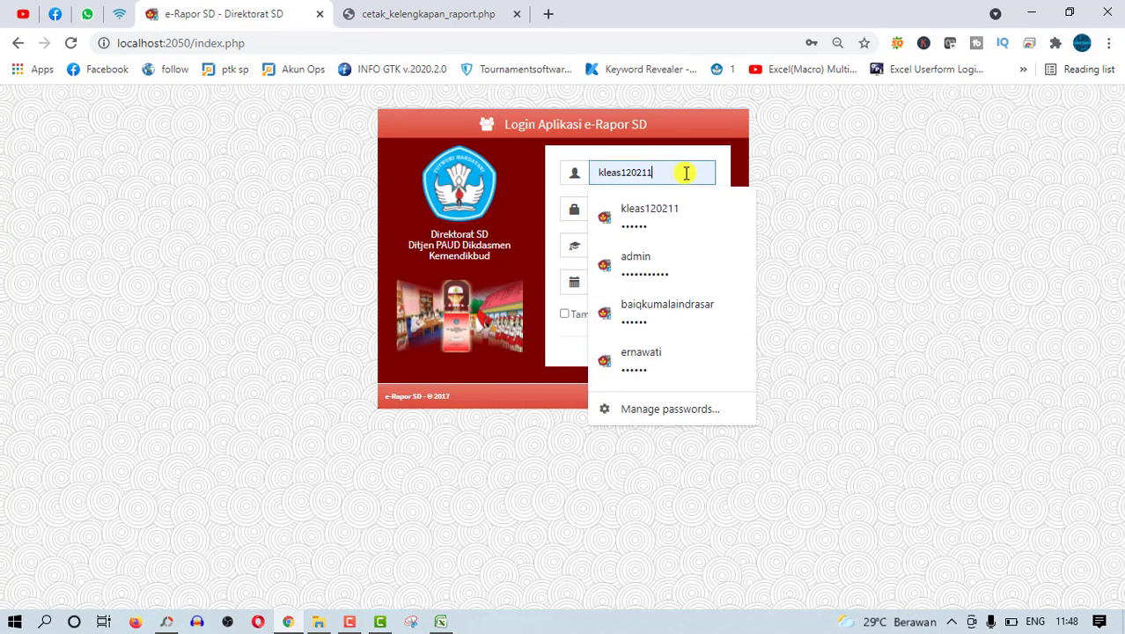
left_click(678, 254)
left_click(708, 251)
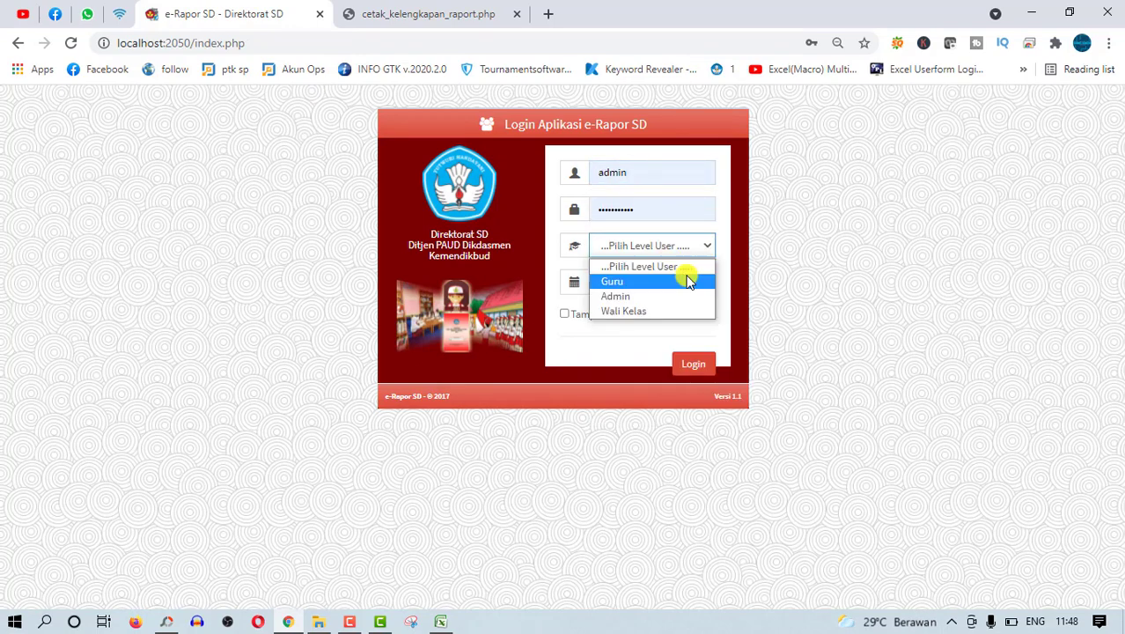
left_click(666, 300)
left_click(694, 365)
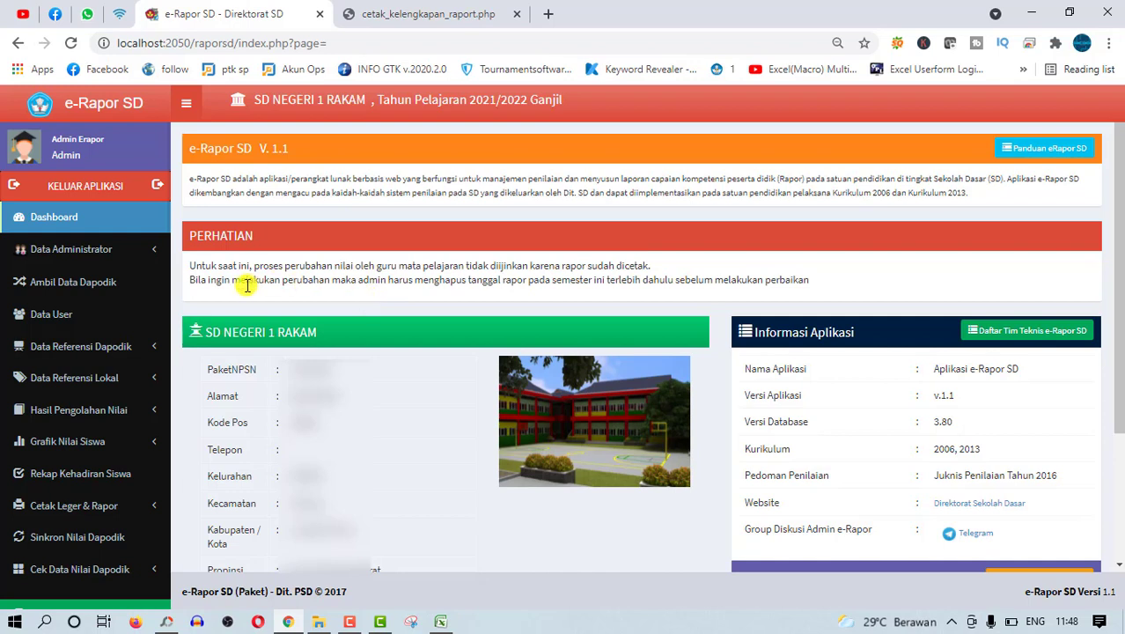
View the Data User Wali Kelas list and highlight the Kelas 1 homeroom teacher's user ID.
left_click(74, 322)
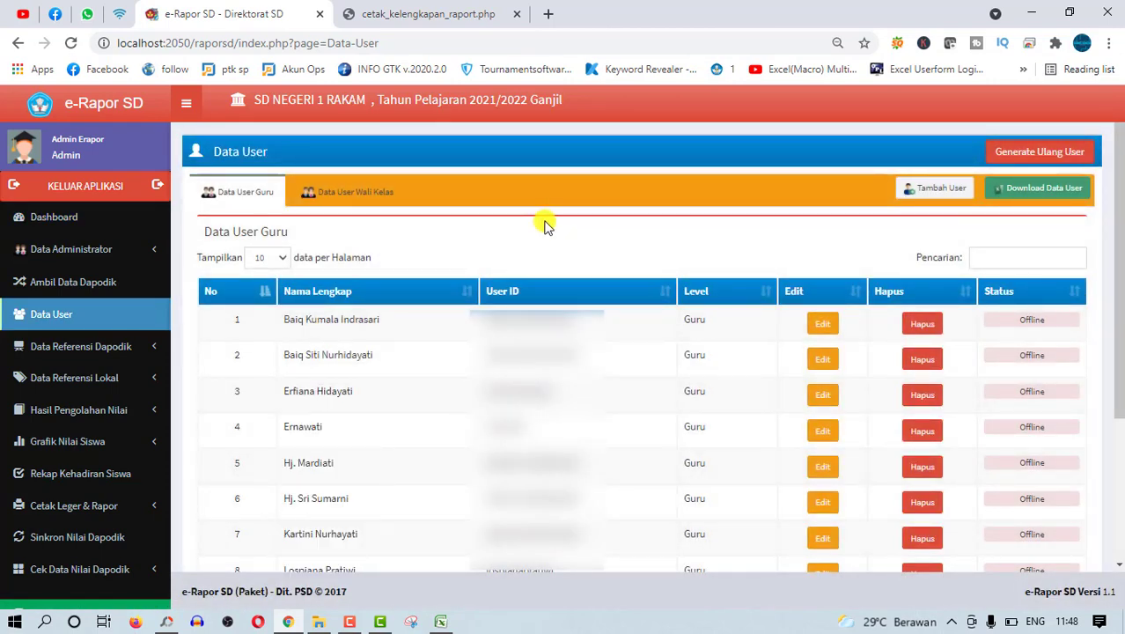
left_click(350, 196)
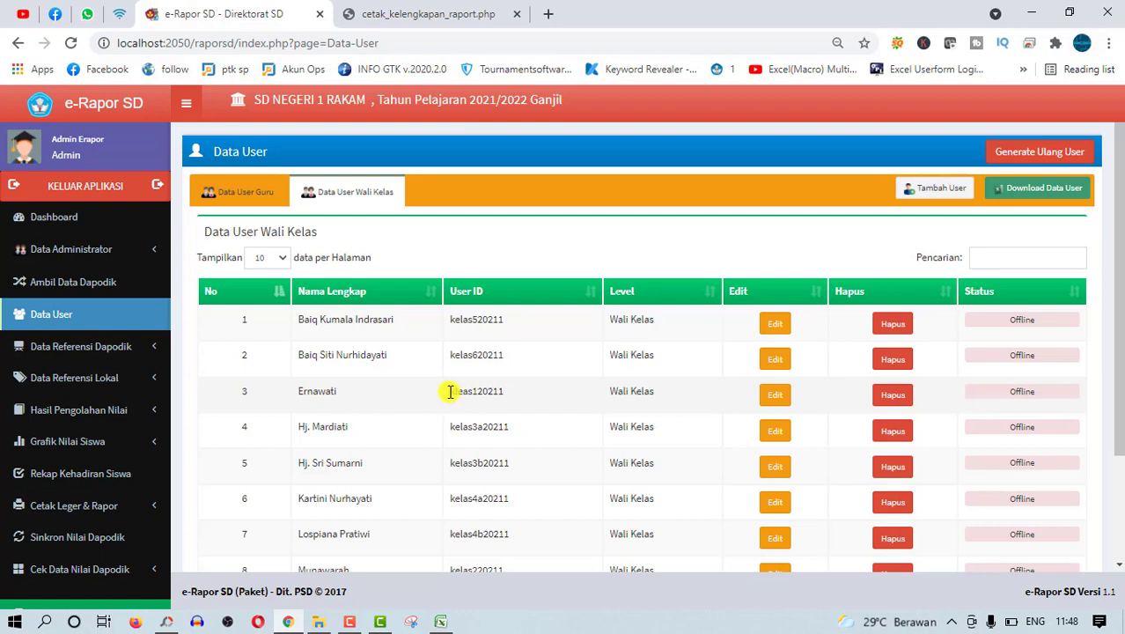
left_click_drag(451, 393, 516, 397)
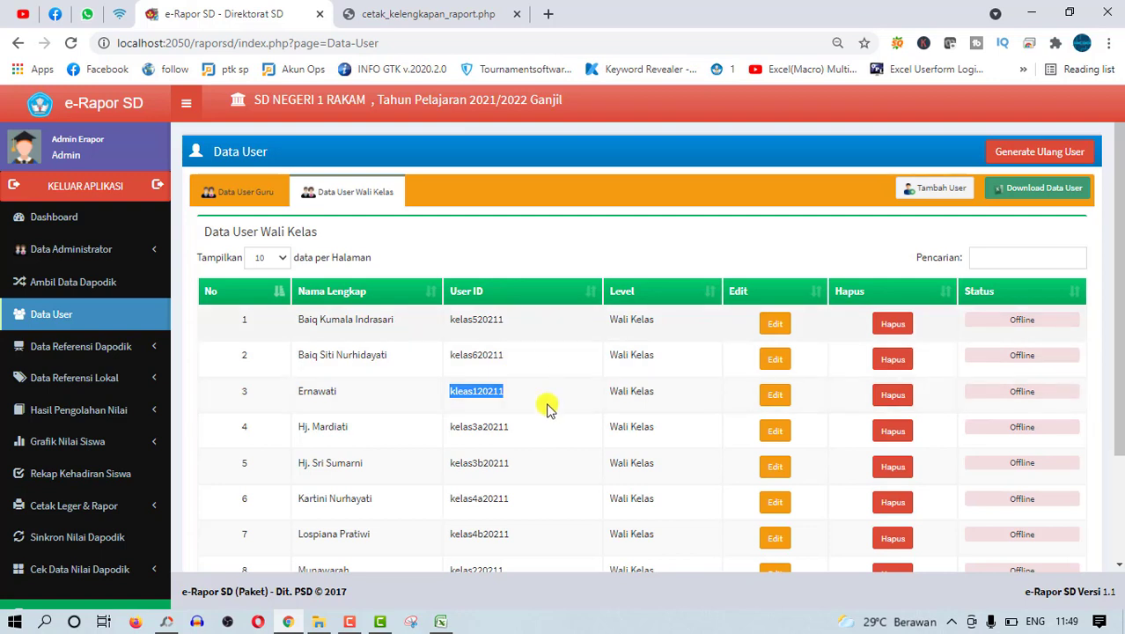
left_click(574, 251)
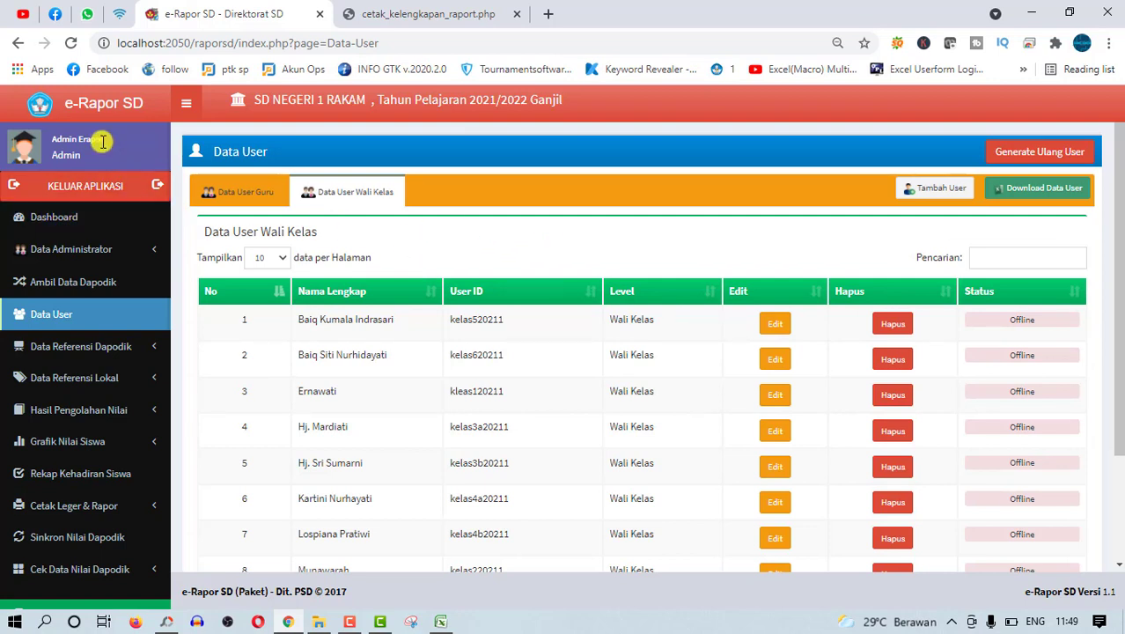
Log out of the admin account and log in with the homeroom teacher's saved credentials at user level Wali Kelas.
left_click(99, 191)
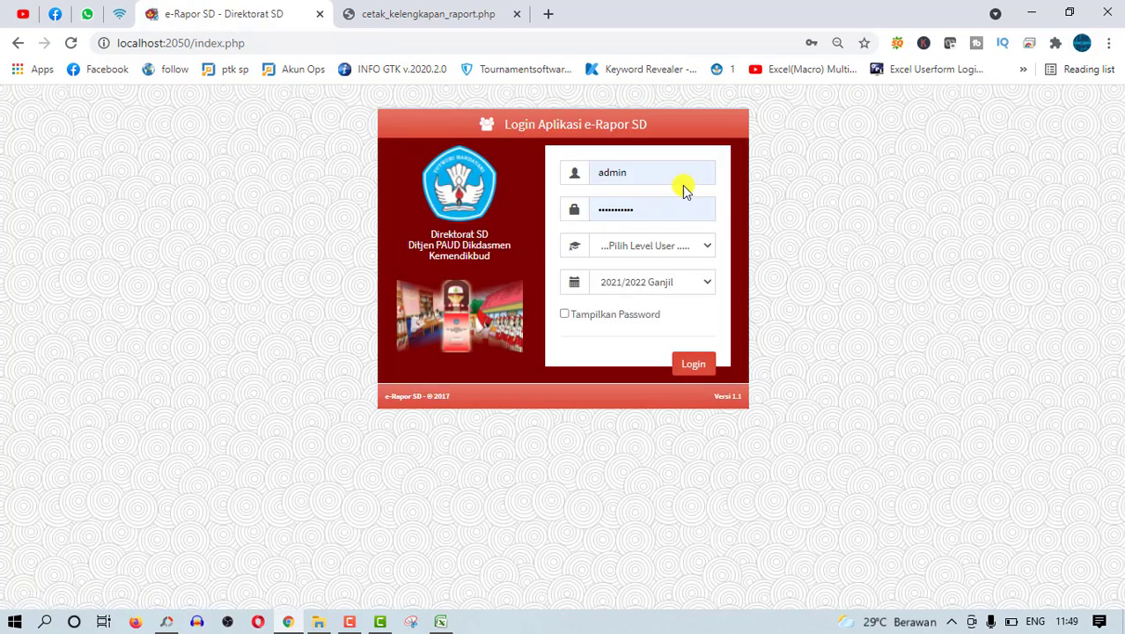
left_click(660, 176)
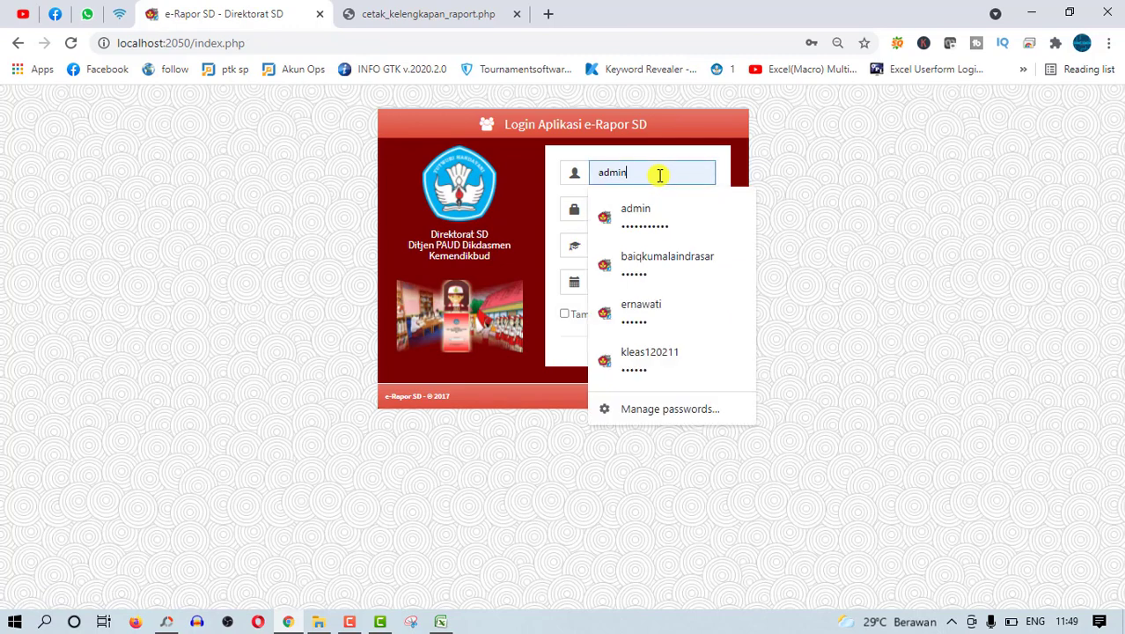
left_click(675, 369)
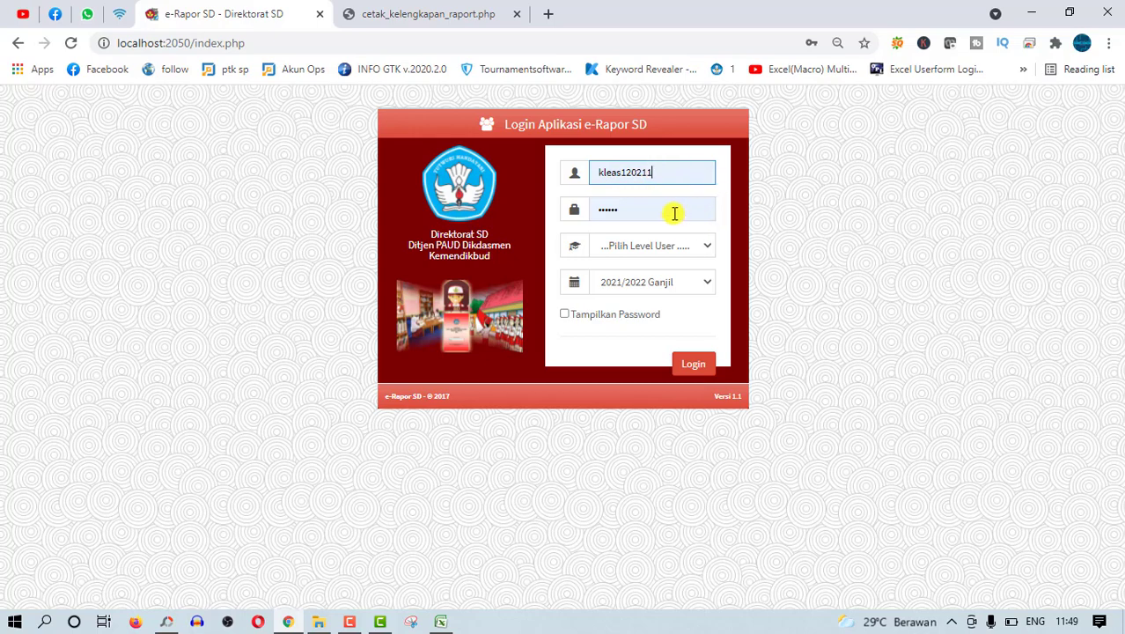
left_click(709, 247)
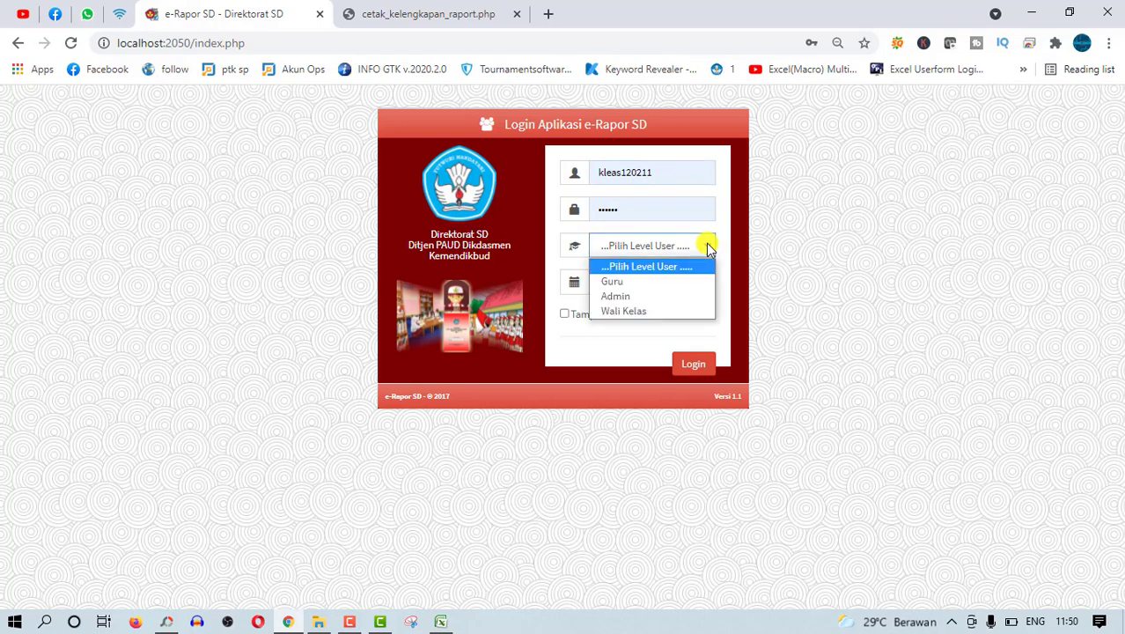
left_click(656, 311)
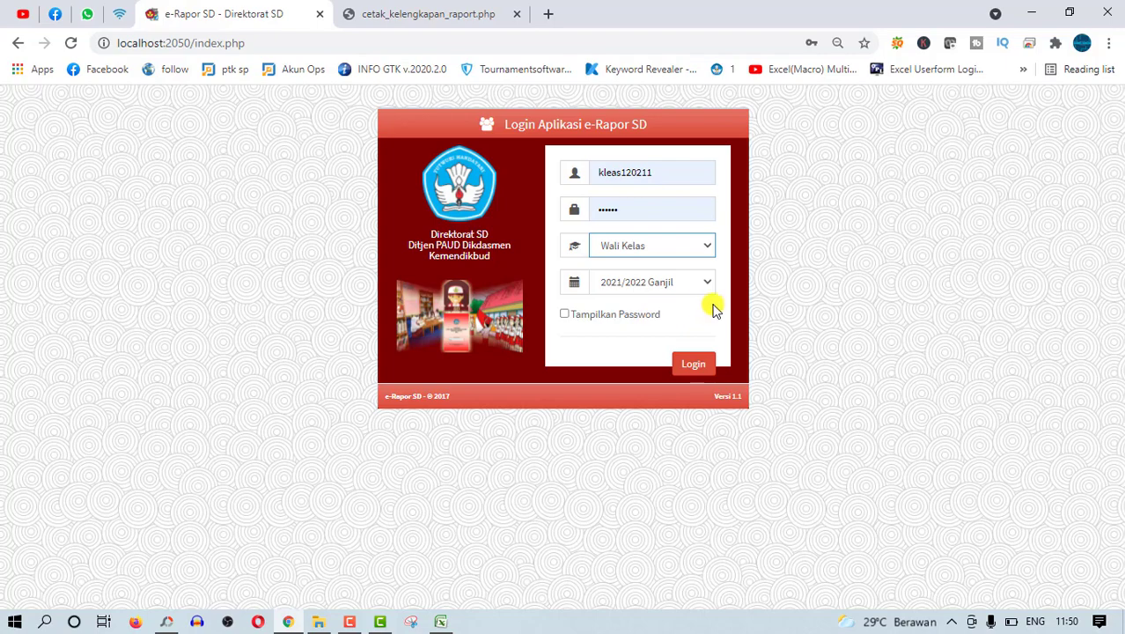
left_click(691, 361)
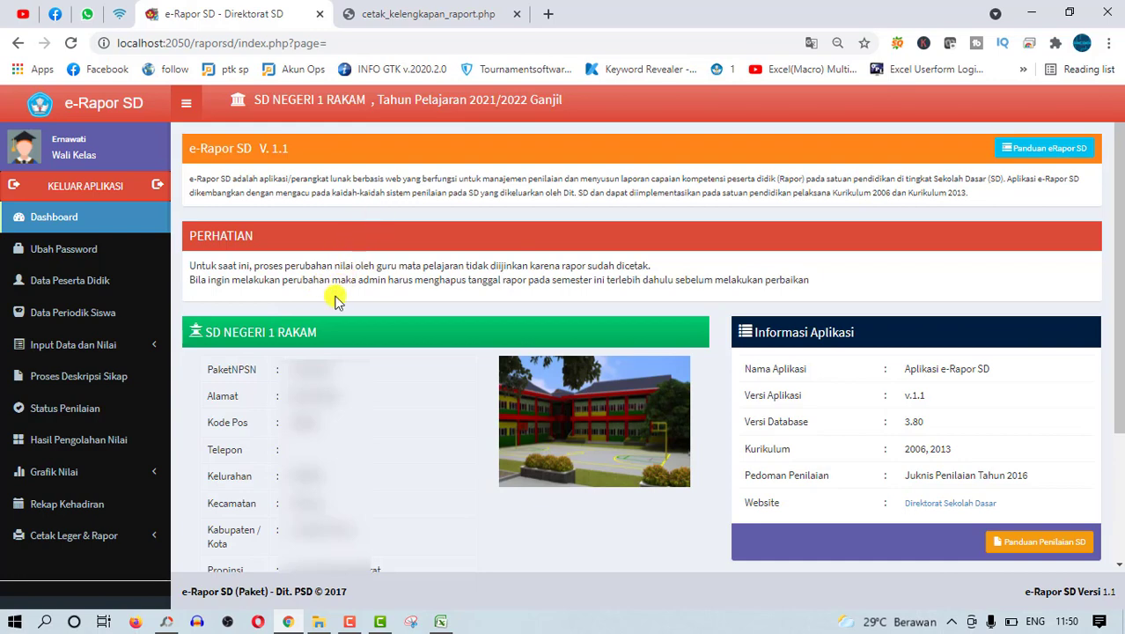
Search Data Peserta Didik for "adr" and open the matching student's record for editing.
left_click(104, 282)
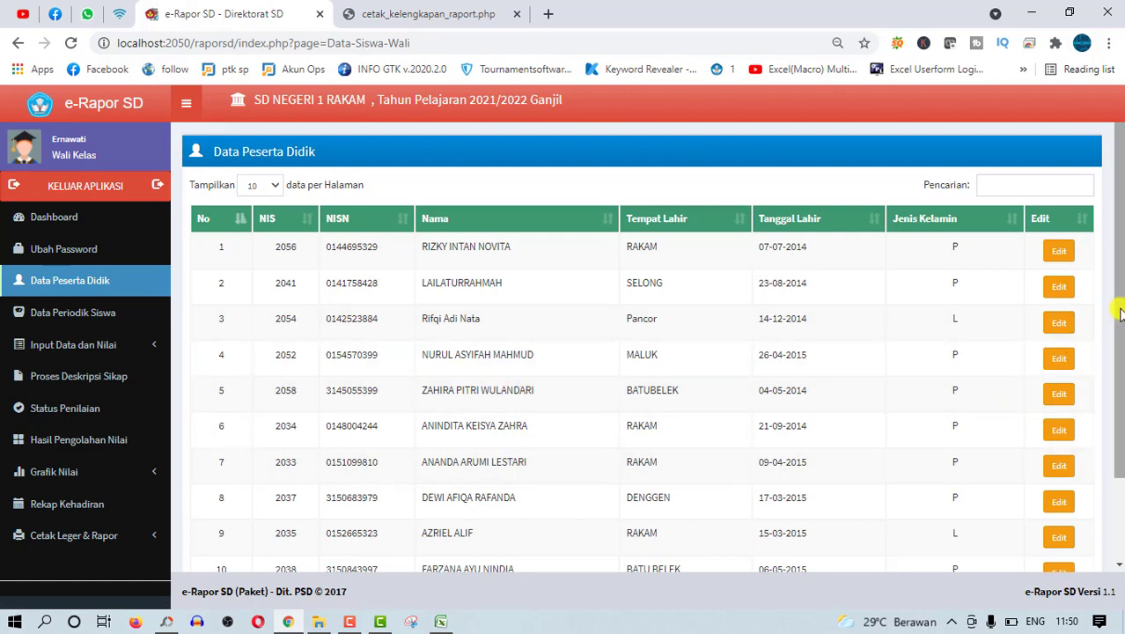
left_click_drag(1119, 314, 1120, 389)
scroll(1108, 229, "down", 1)
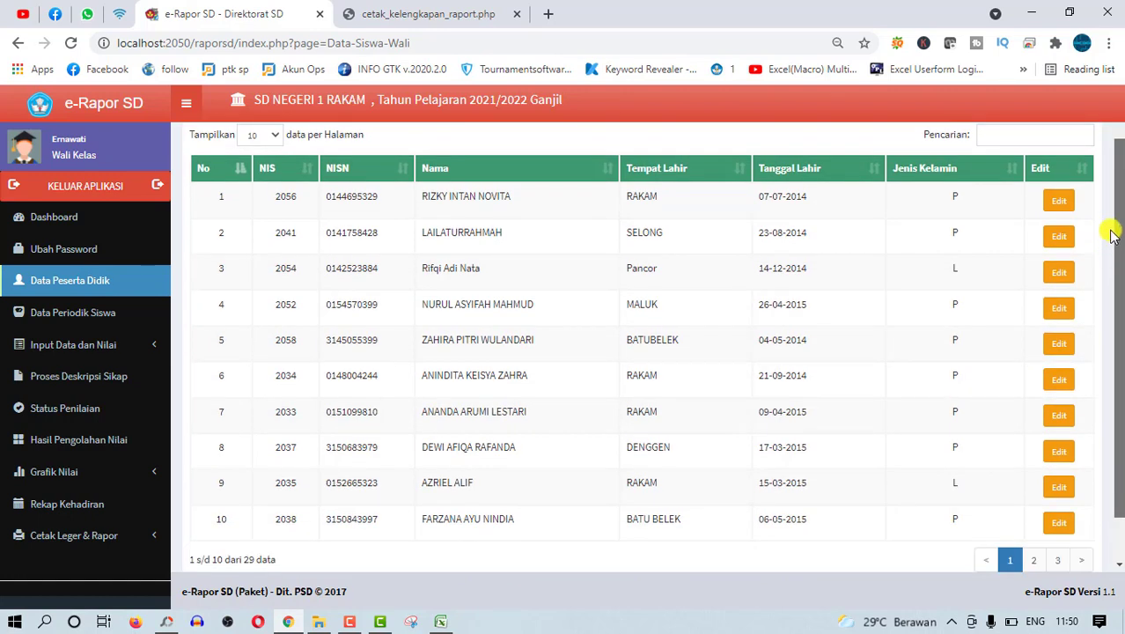
scroll(1107, 176, "up", 1)
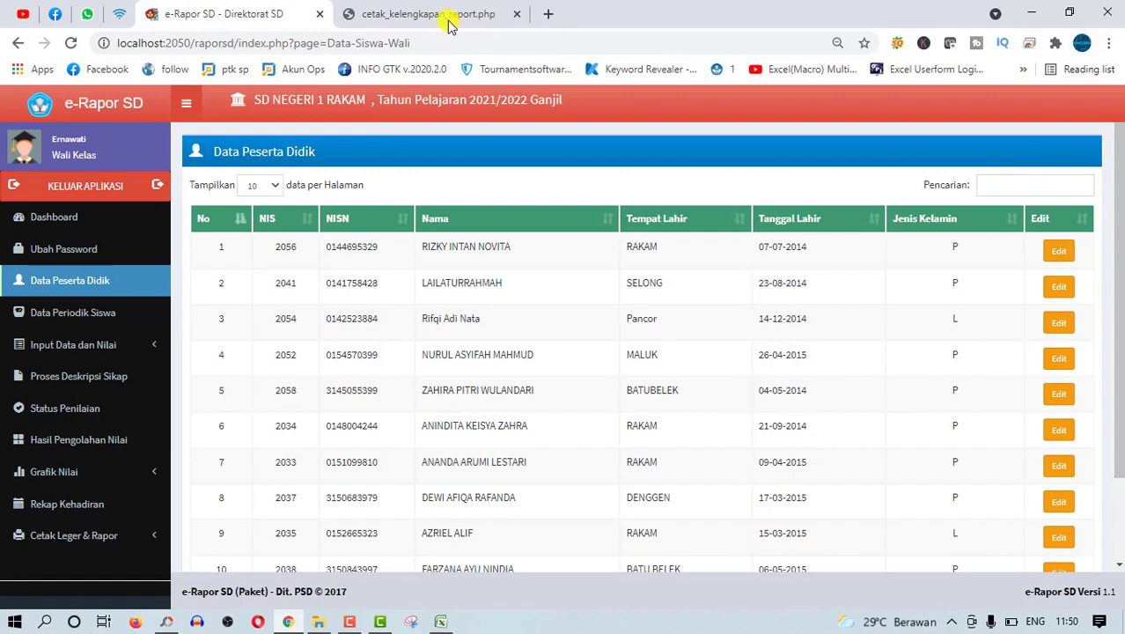
left_click(1045, 189)
type("adr")
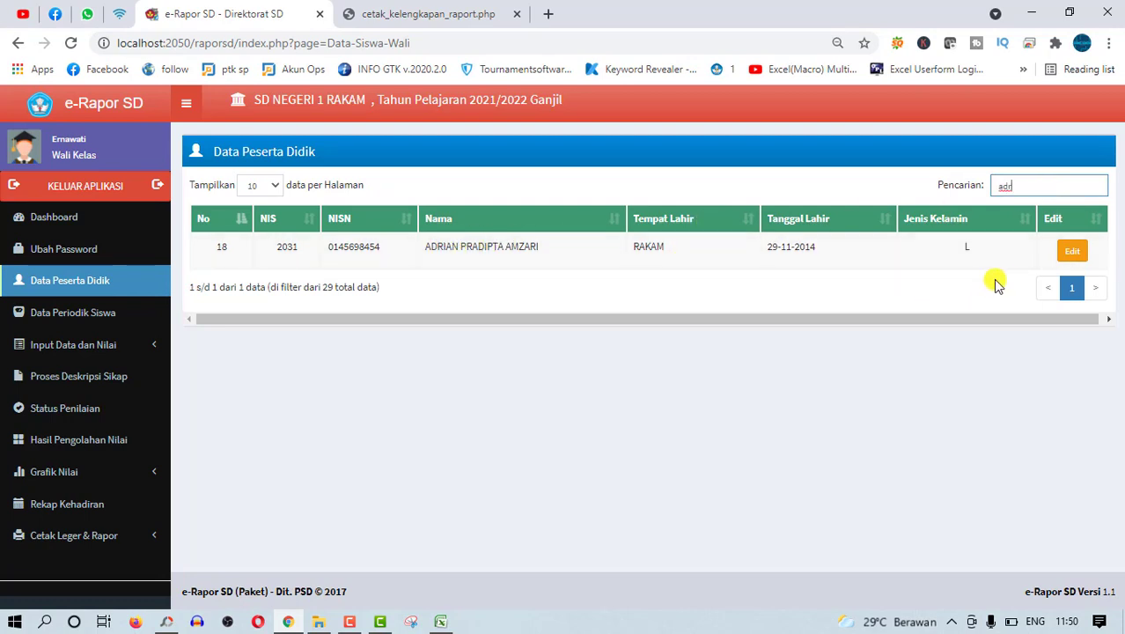
left_click(1074, 253)
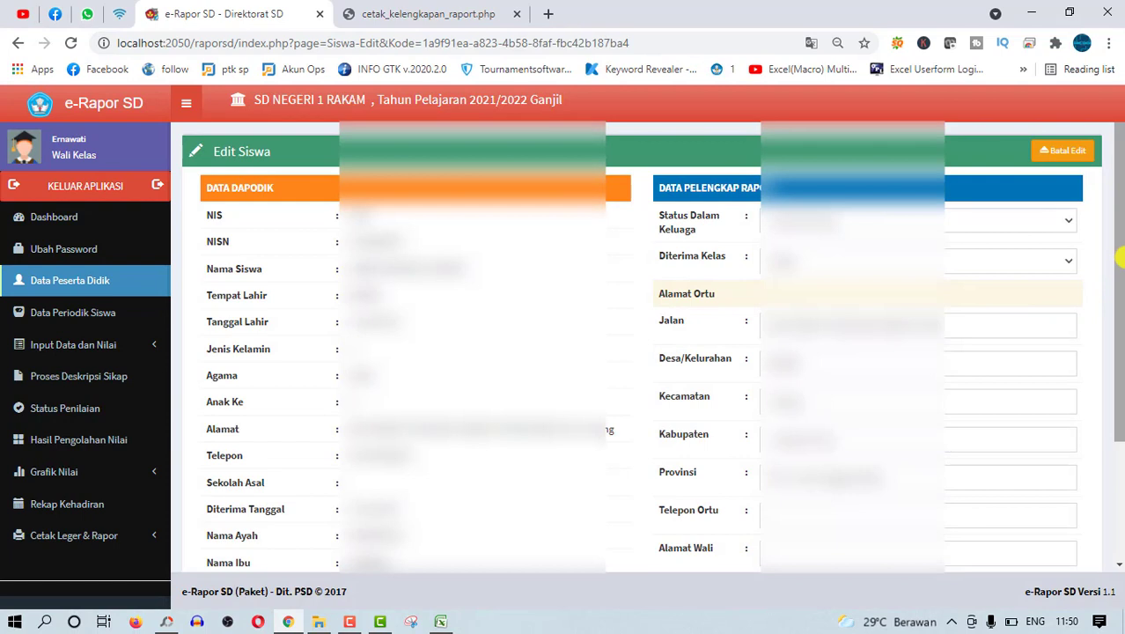
Examine the student's supplementary report fields for parent address, guardian contacts and the Foto Siswa file path.
left_click_drag(1120, 257, 1120, 396)
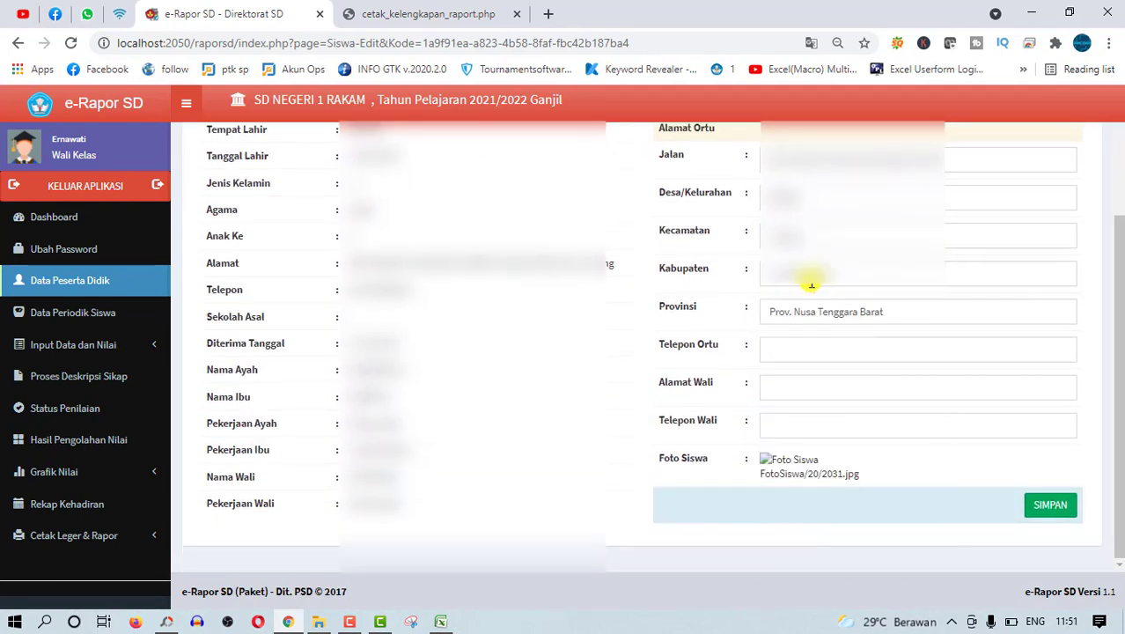
left_click(859, 350)
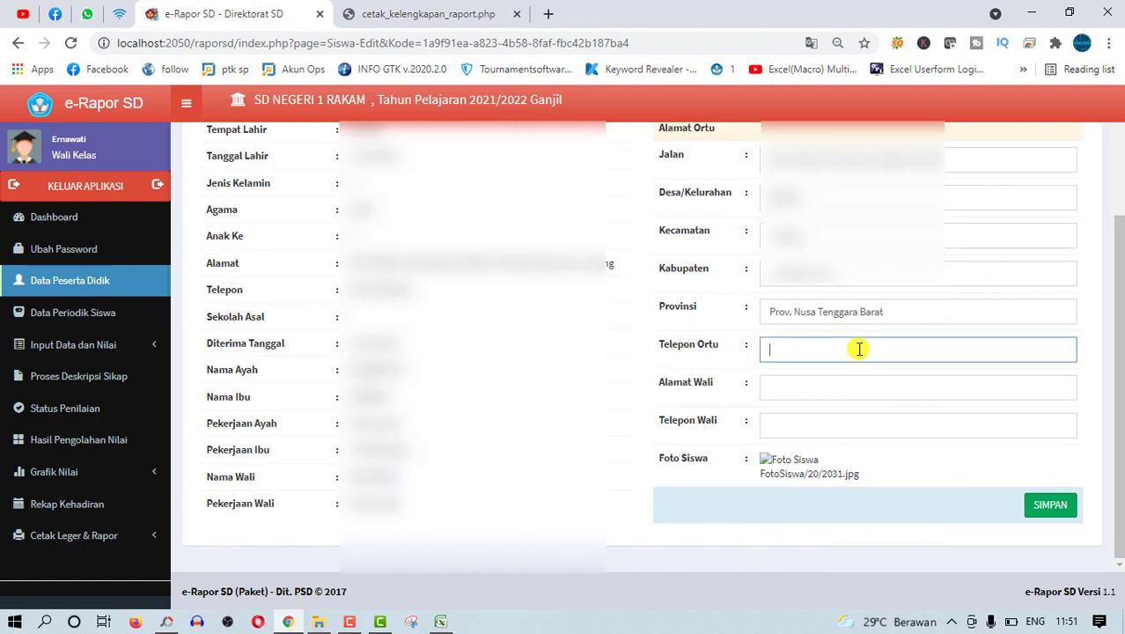
left_click(828, 381)
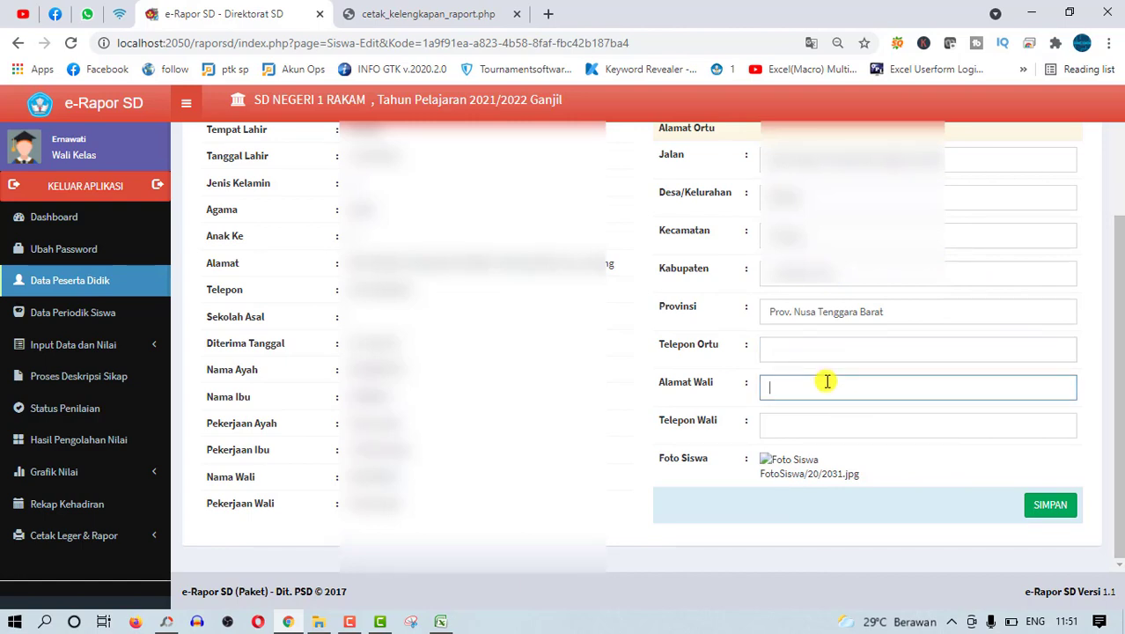
left_click(863, 234)
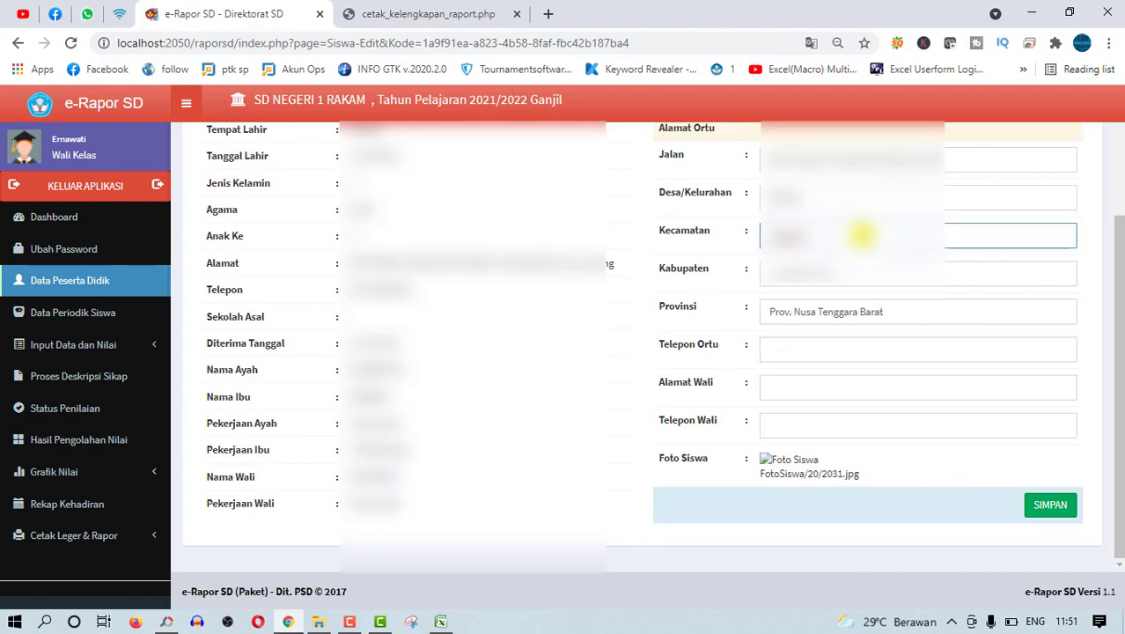
left_click(861, 381)
left_click(842, 345)
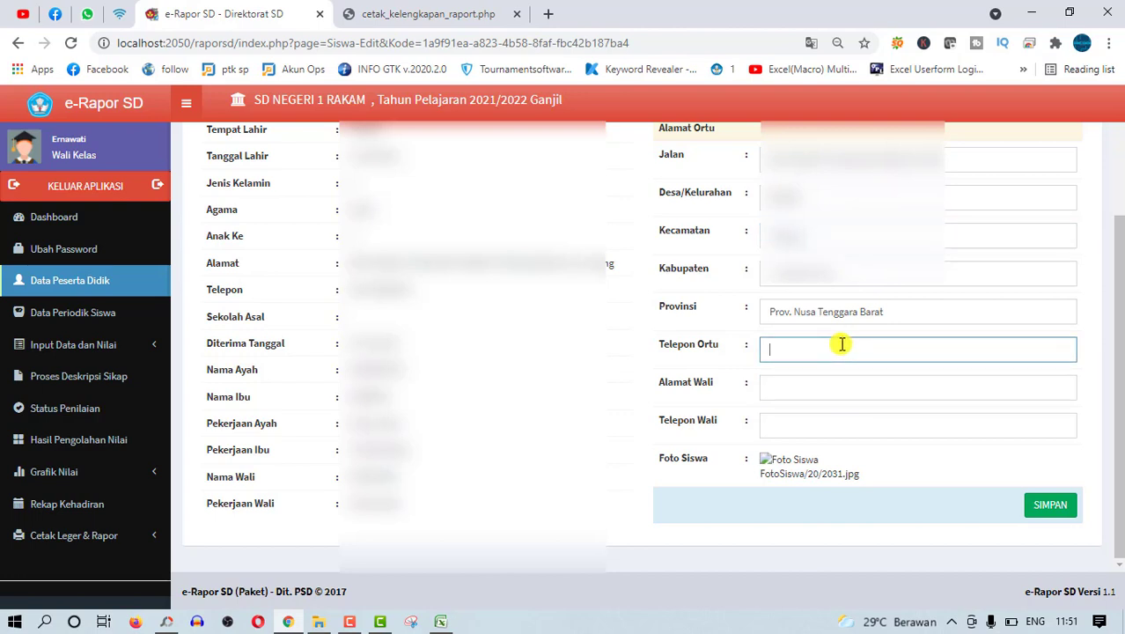
left_click(833, 424)
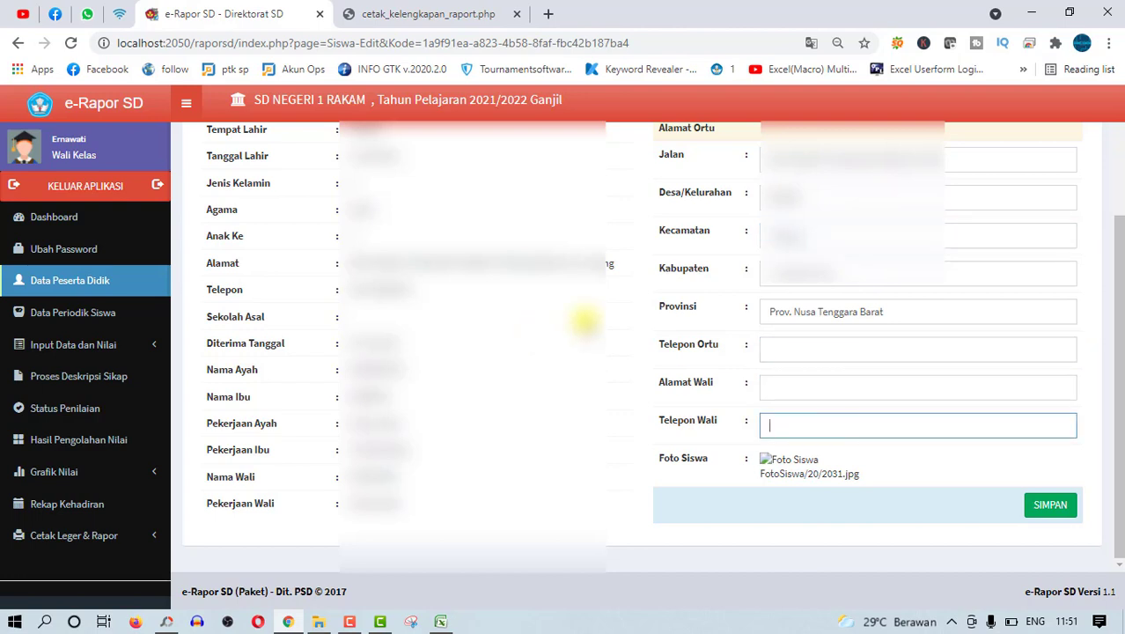
left_click(889, 186)
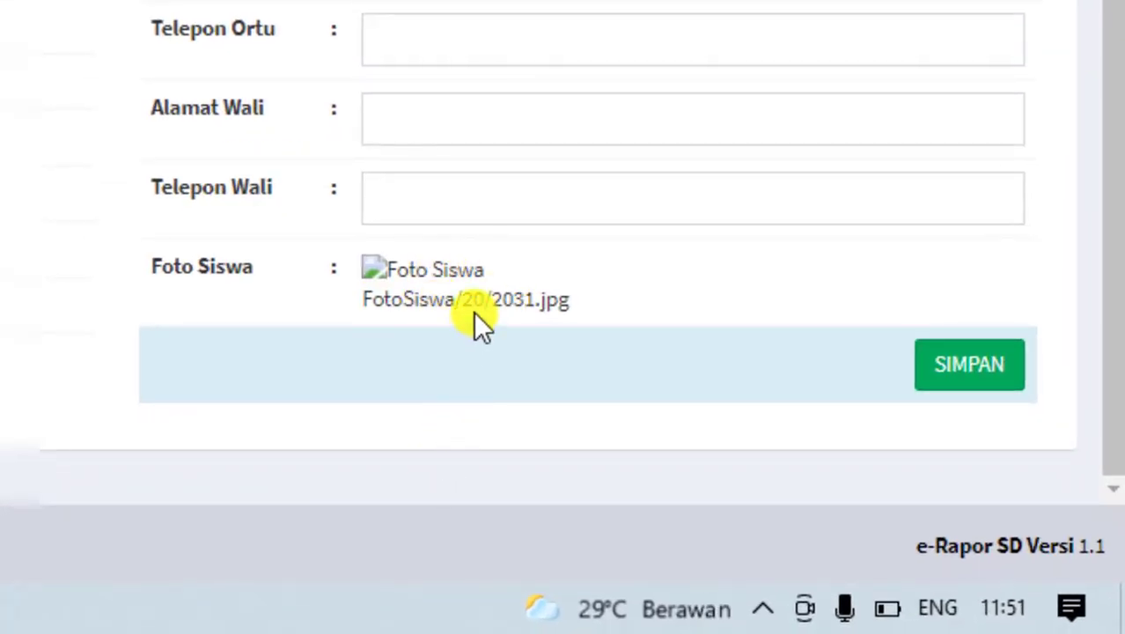
left_click(474, 322)
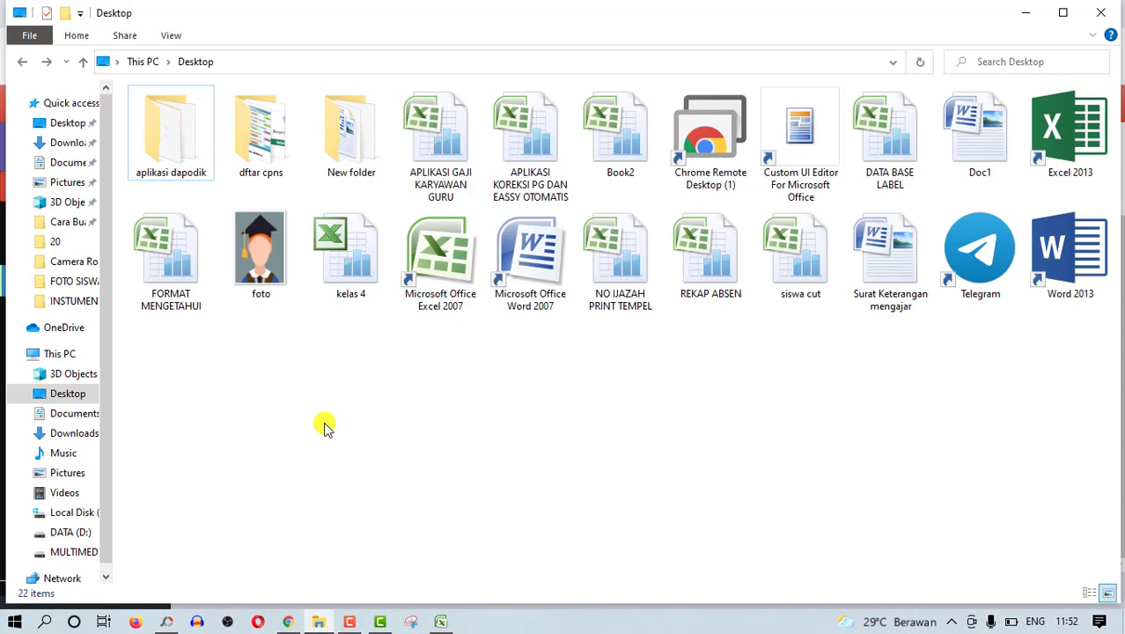
Switch to File Explorer and cut the foto image from the Desktop.
left_click(255, 278)
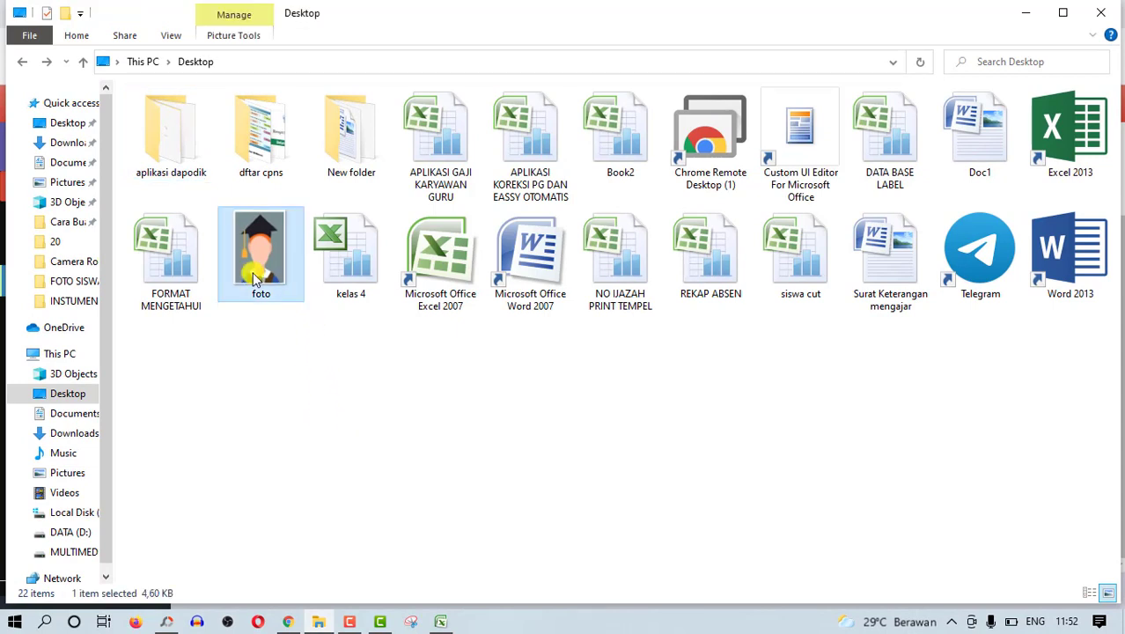
key("ctrl+x")
key("ctrl+c")
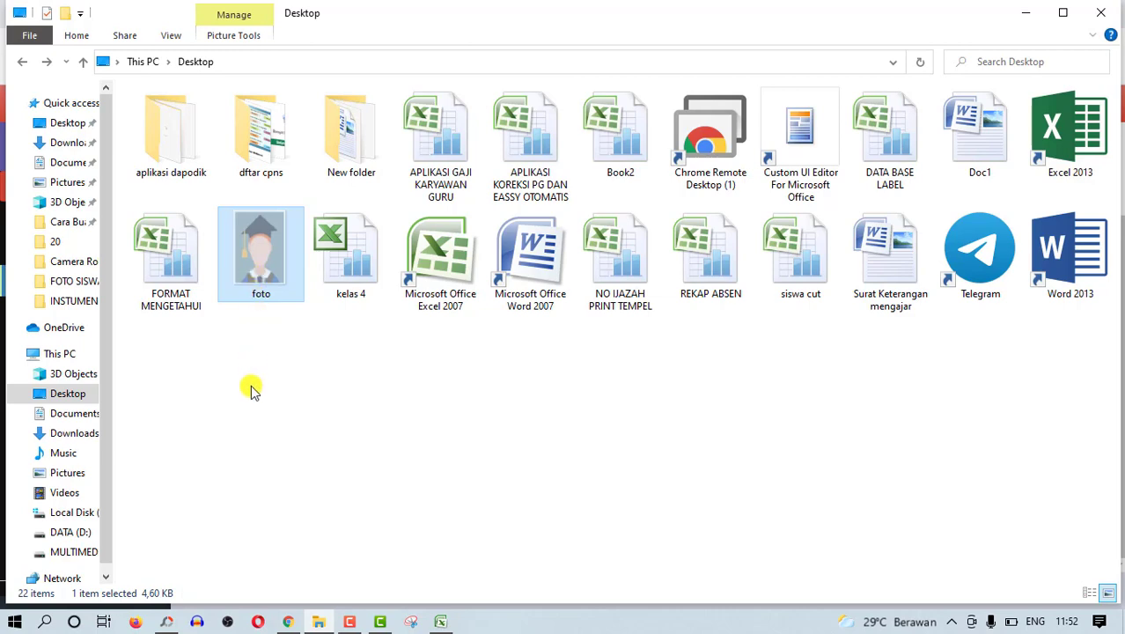
Open the FotoSiswa folder at Local Disk (C:) > eRaporSD > dataweb > eraporsd > raporsd.
left_click(78, 520)
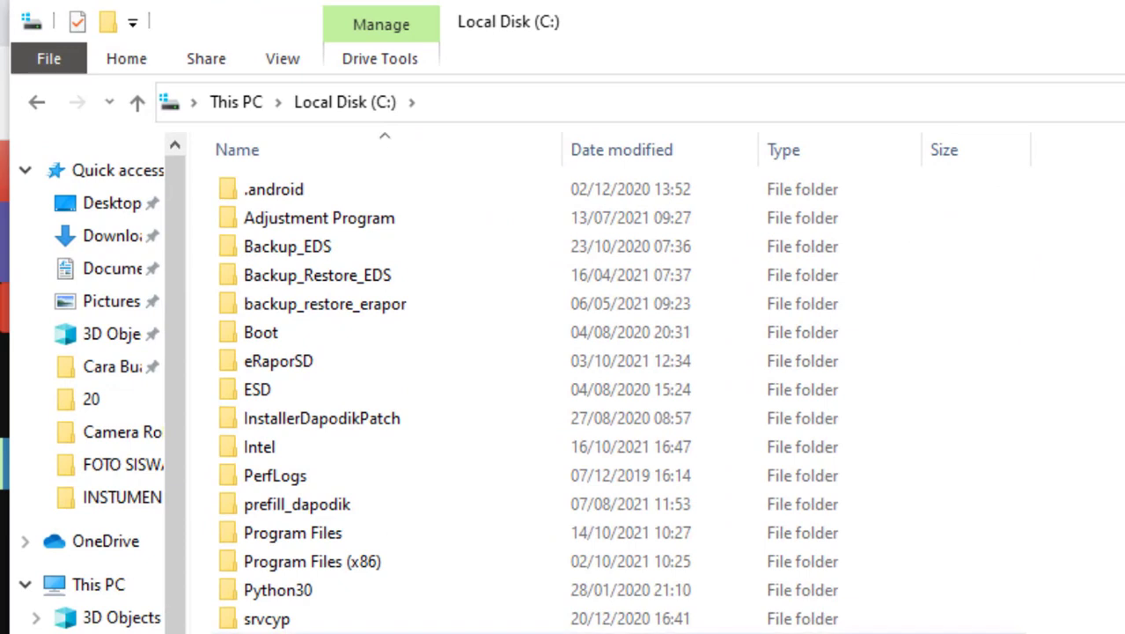
double_click(297, 372)
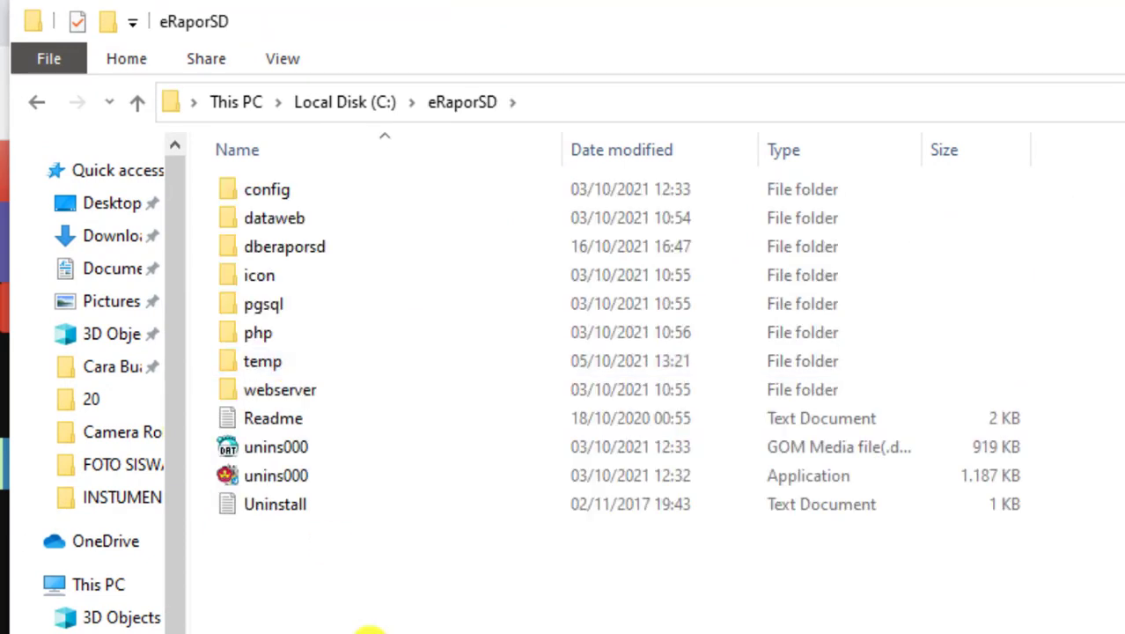
double_click(310, 222)
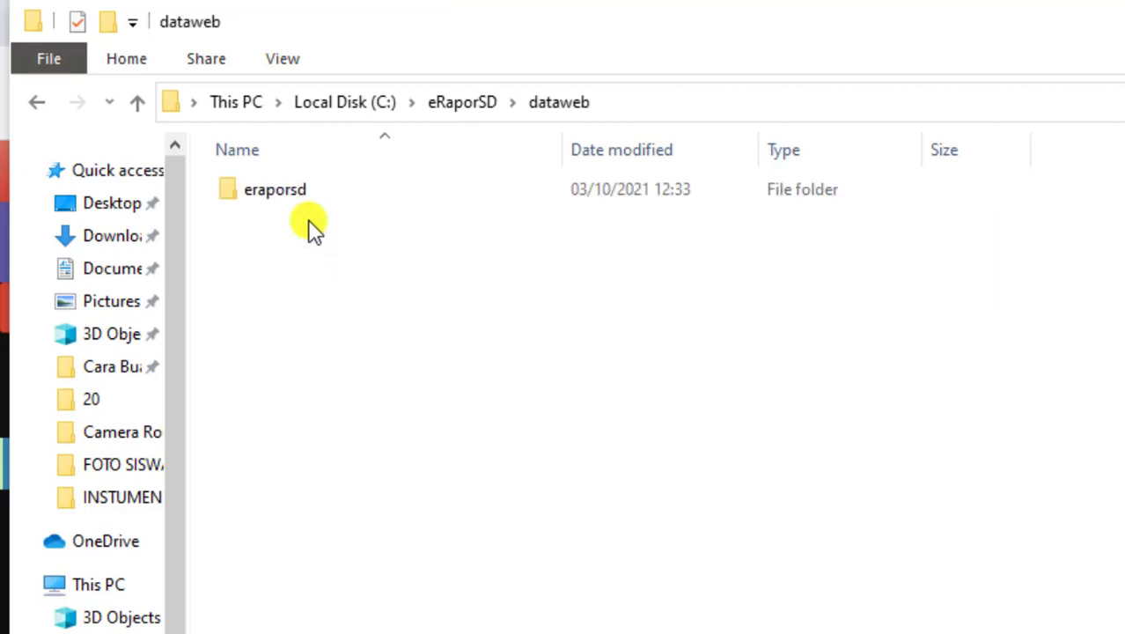
double_click(268, 195)
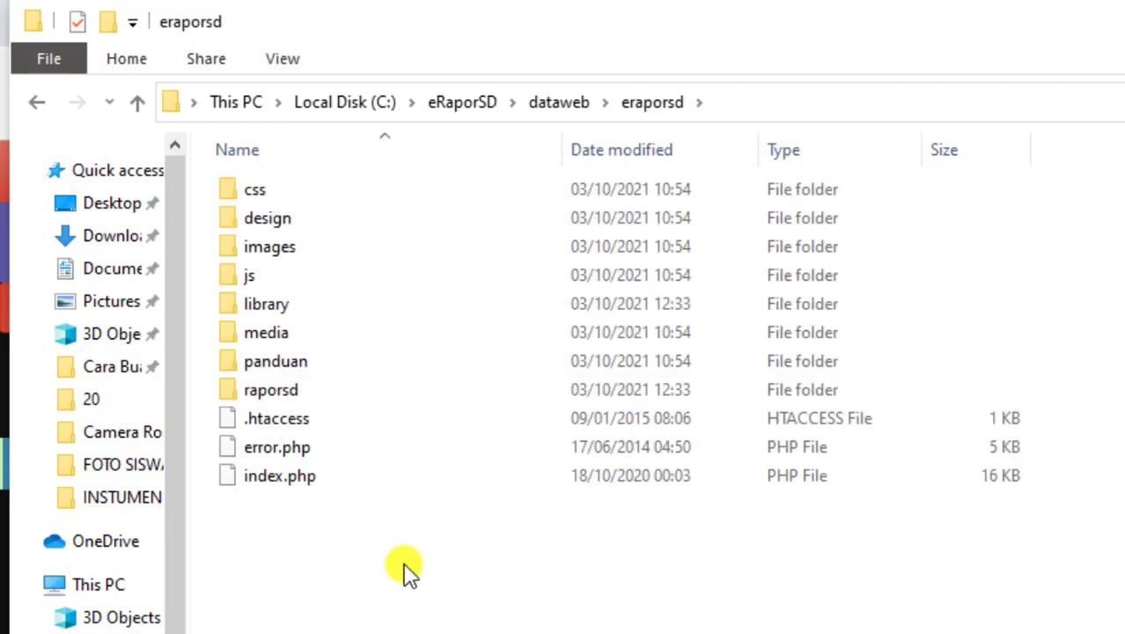
double_click(289, 393)
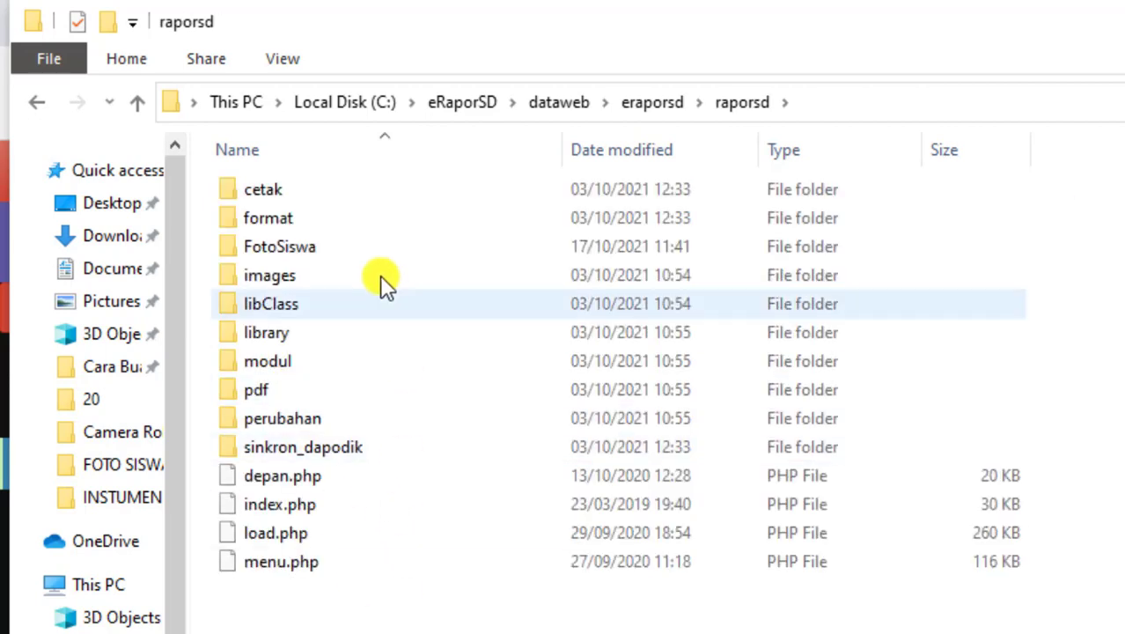
double_click(274, 249)
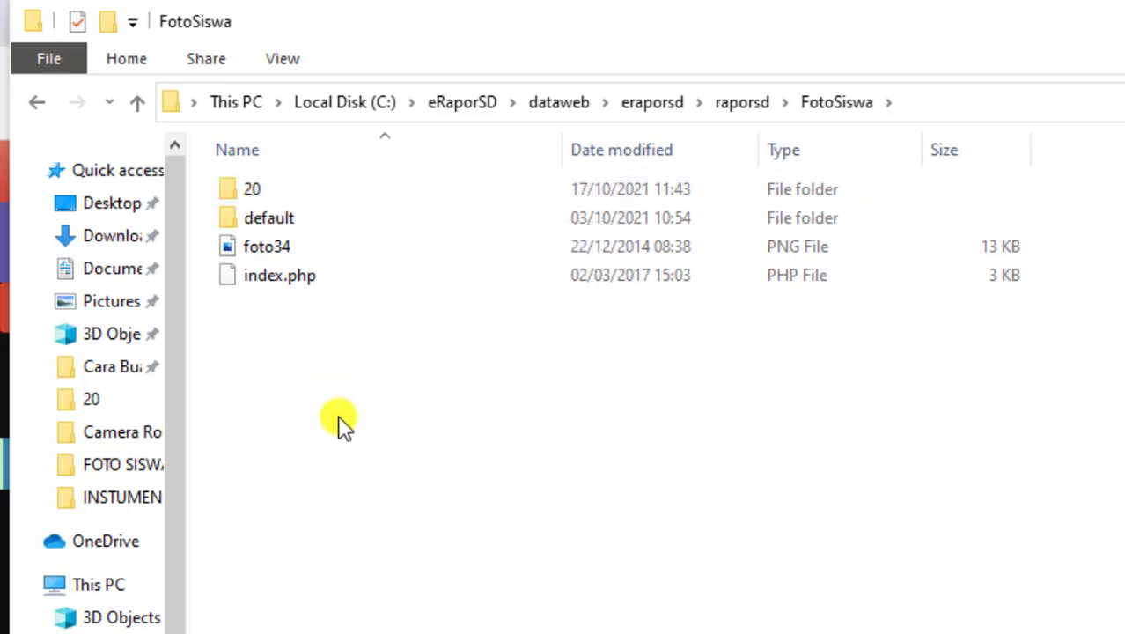
Create a new folder inside FotoSiswa, keeping its default name.
left_click(264, 191)
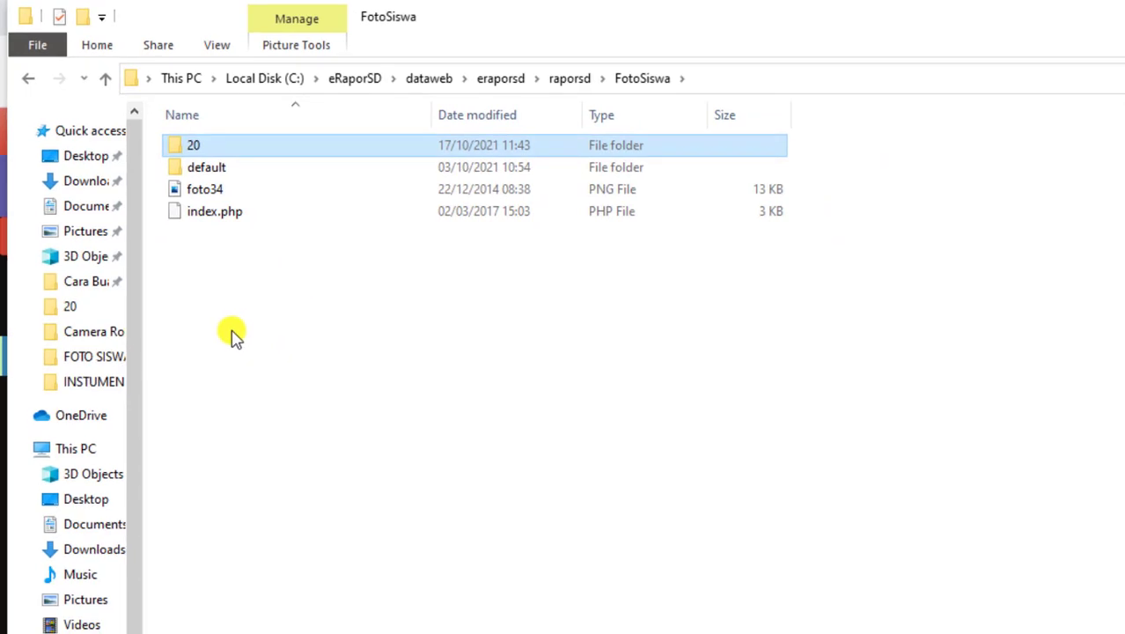
right_click(234, 337)
mouse_move(392, 582)
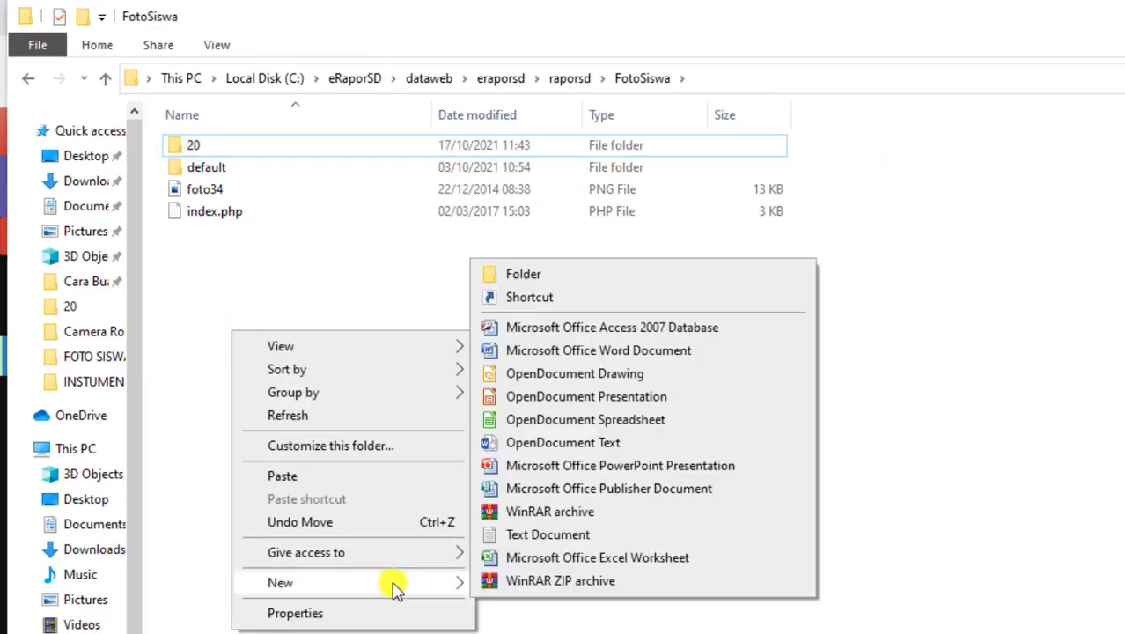
left_click(557, 274)
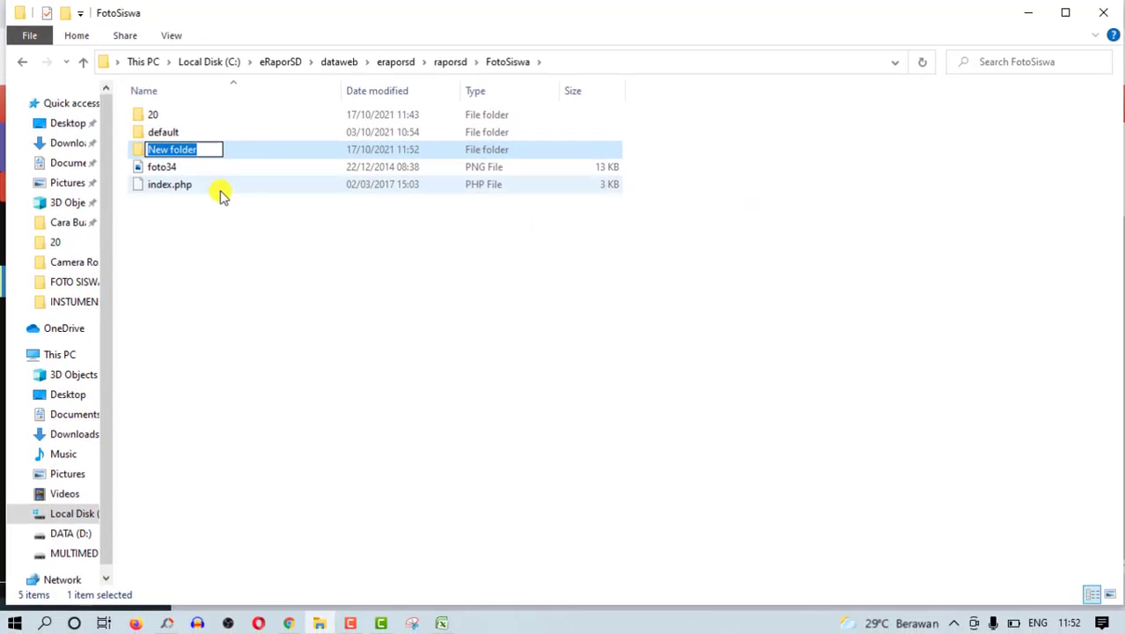
key("Return")
left_click(233, 294)
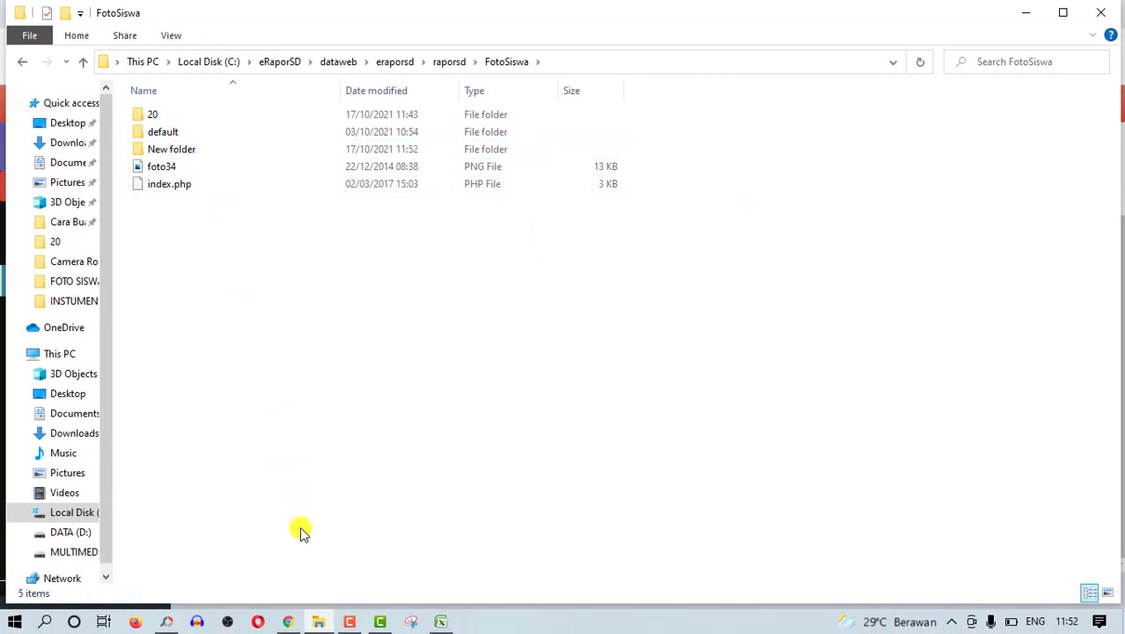
Check the photo path in the student's record in Chrome, and delete the New folder from FotoSiswa in File Explorer.
left_click(288, 624)
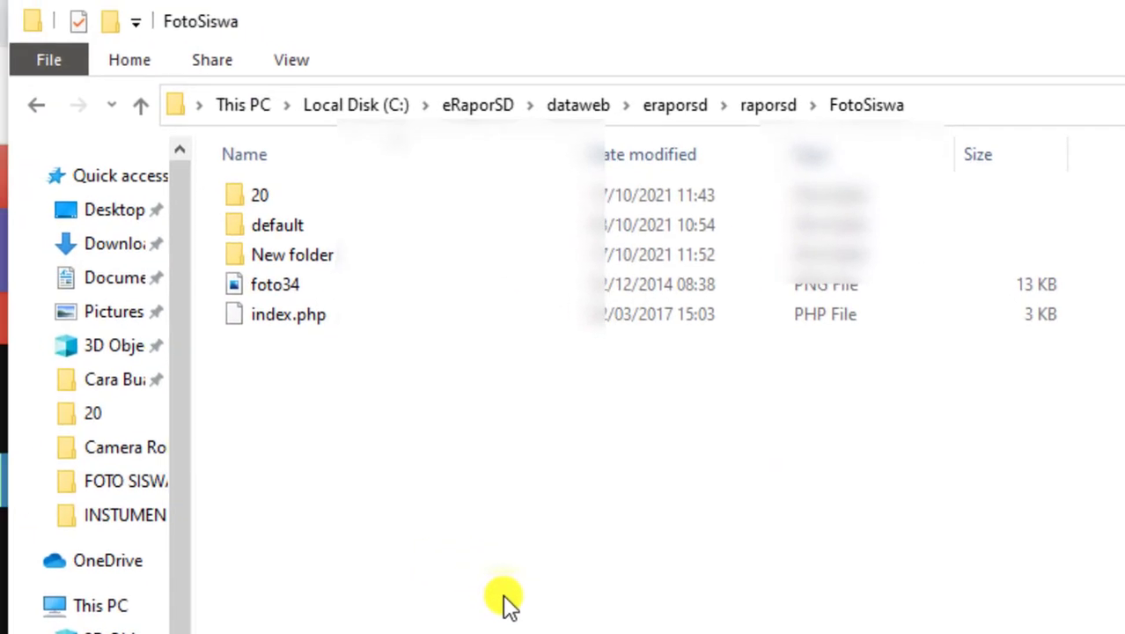
left_click(288, 194)
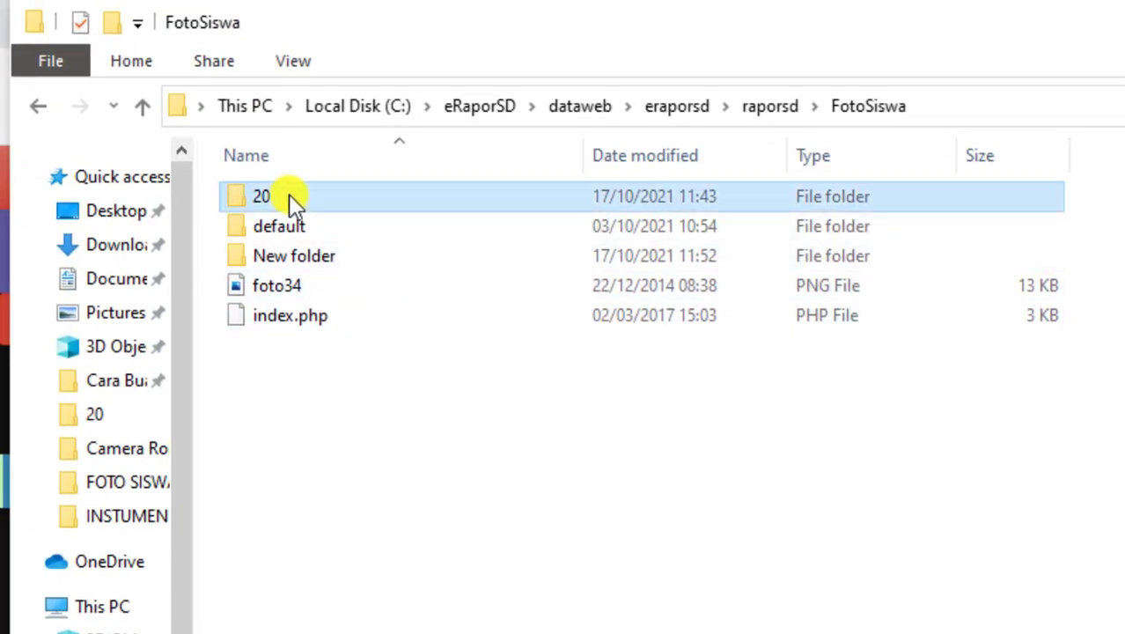
left_click(353, 257)
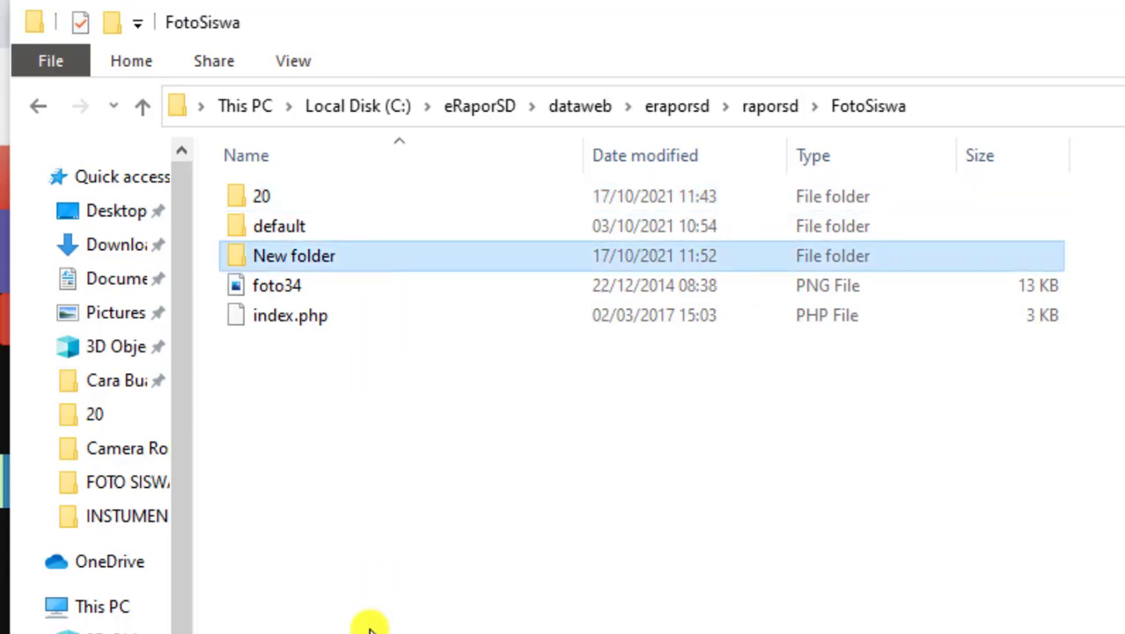
key("Delete")
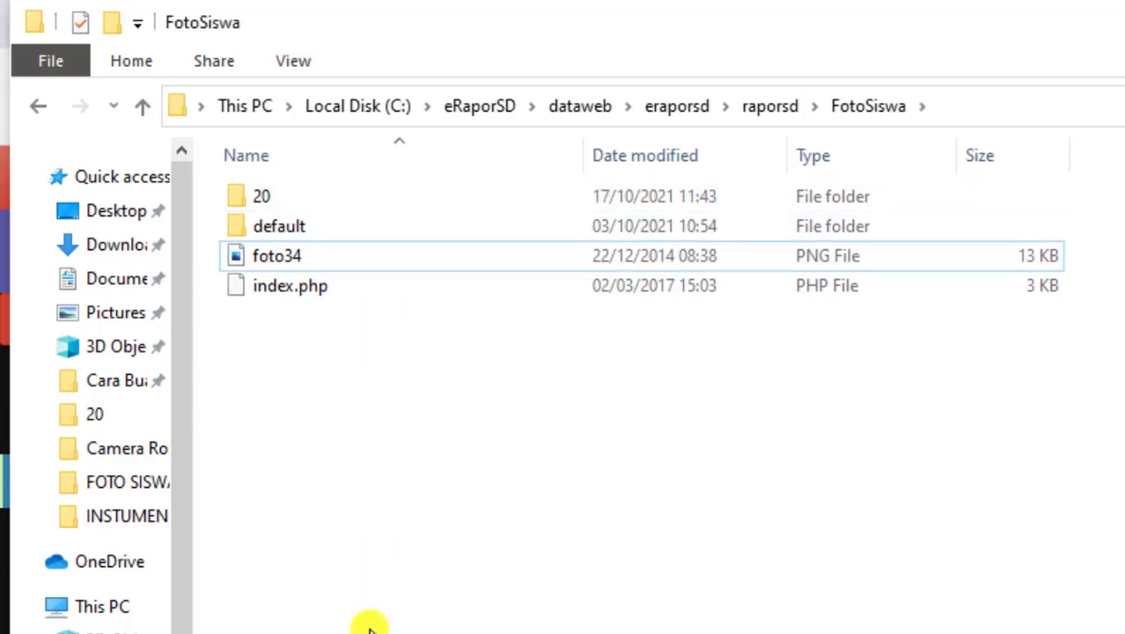
Move the cut foto image into the 20 folder inside FotoSiswa using Explorer, and refresh the folder.
left_click(375, 200)
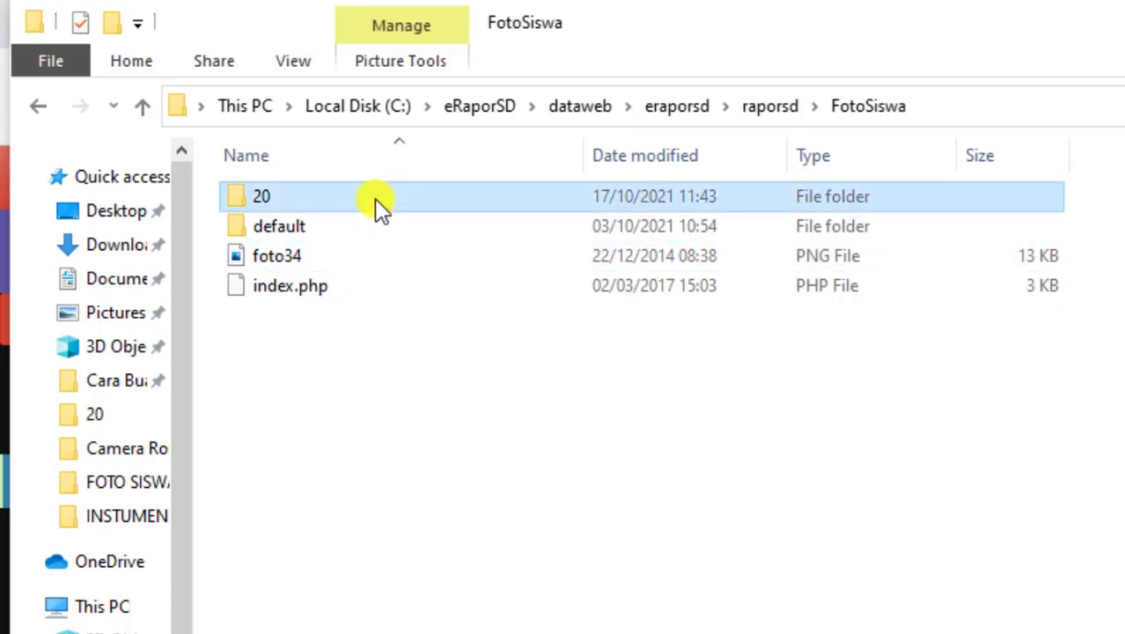
double_click(437, 196)
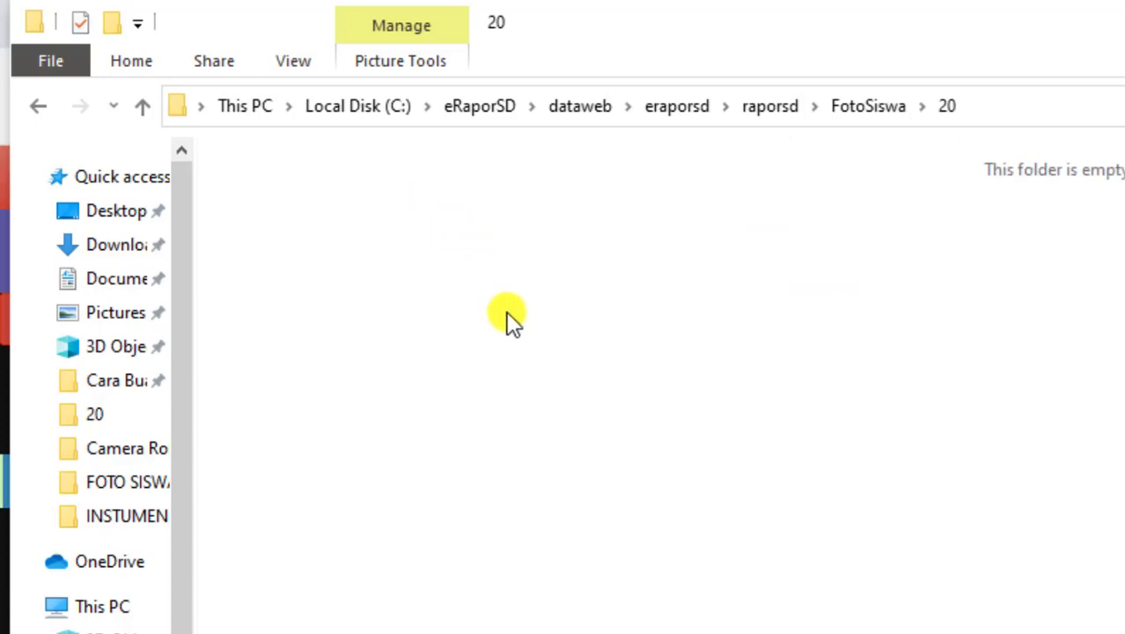
right_click(637, 399)
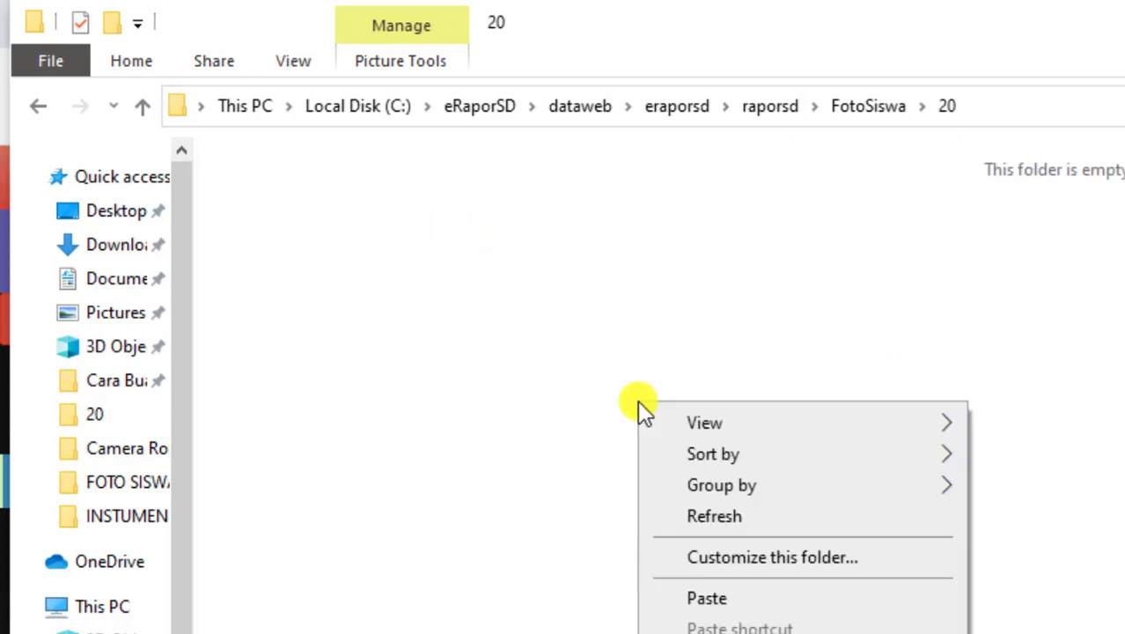
left_click(654, 478)
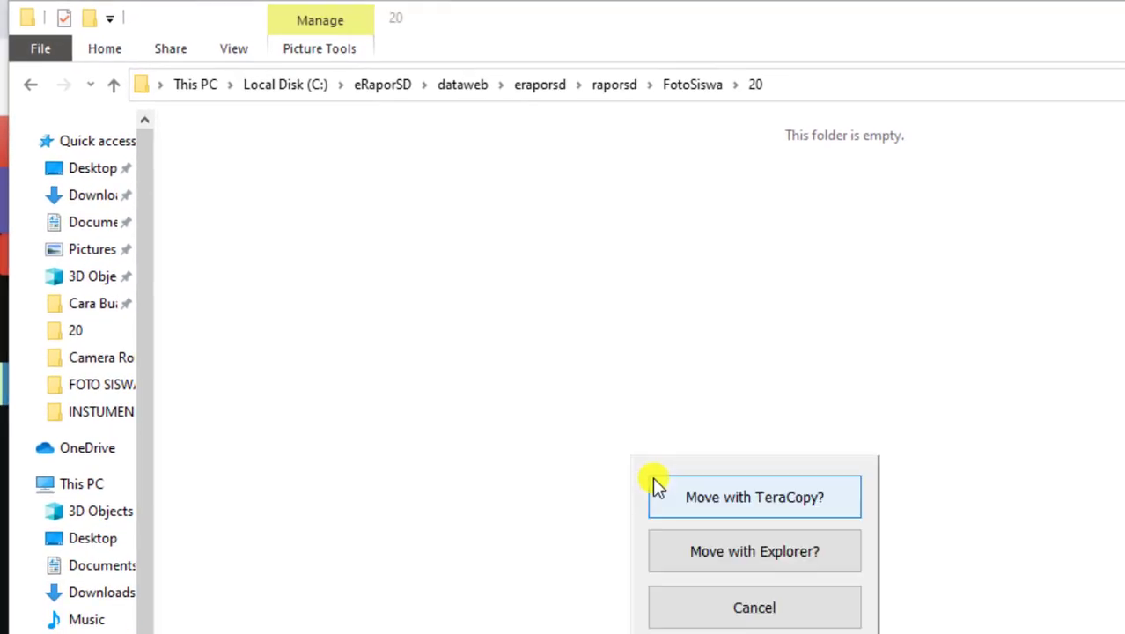
left_click(731, 548)
right_click(464, 411)
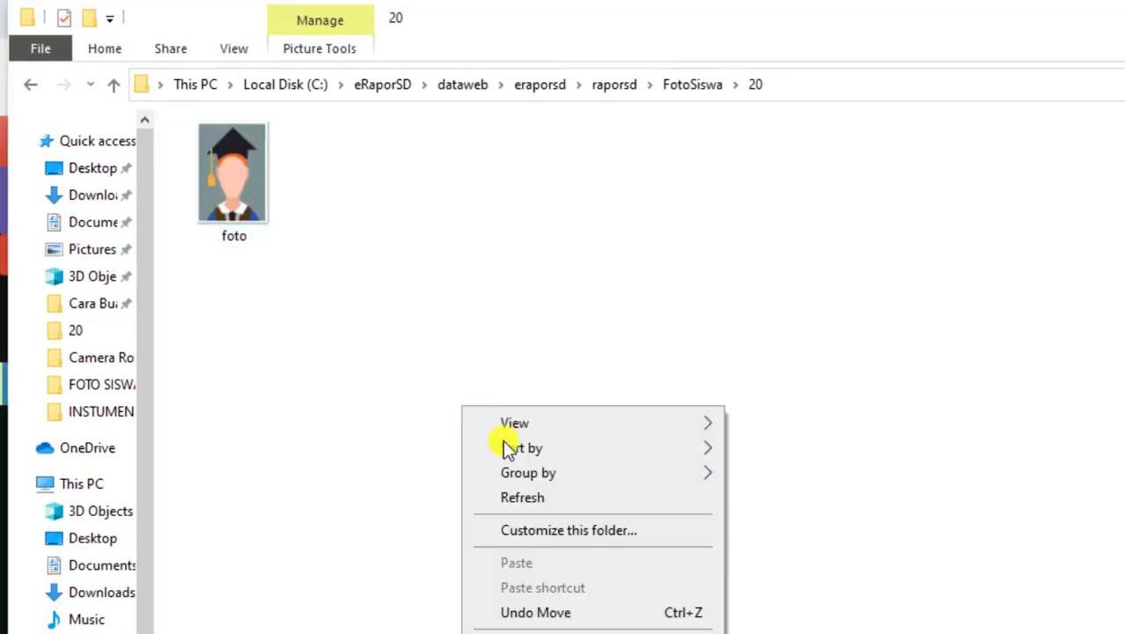
left_click(593, 498)
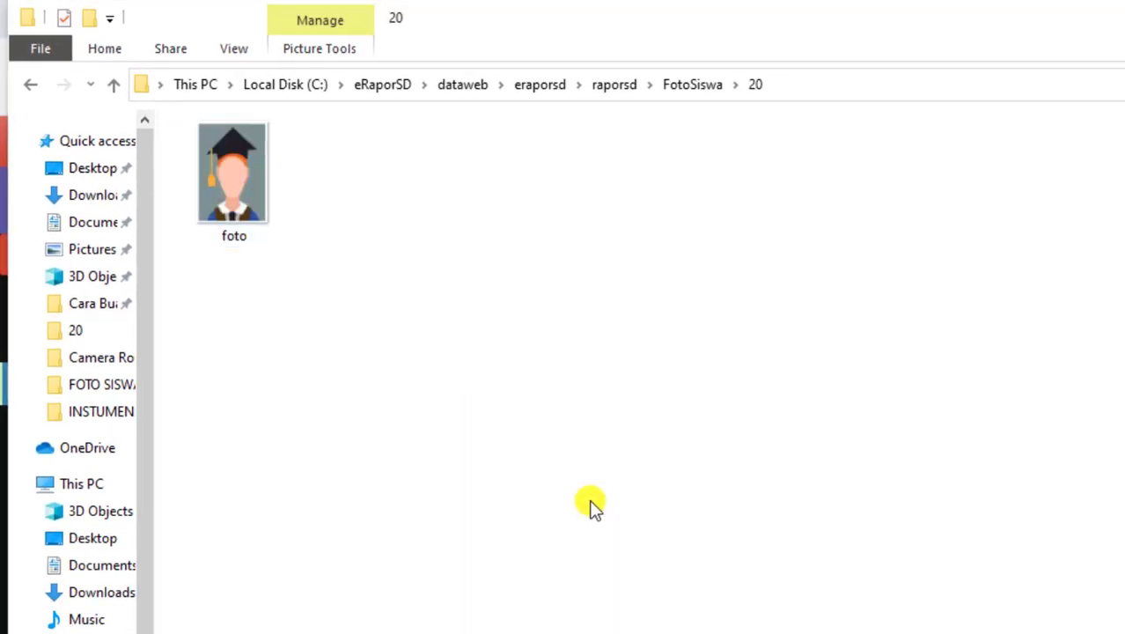
Rename the foto image in the 20 folder to 2031 and refresh the folder.
left_click(233, 239)
right_click(233, 239)
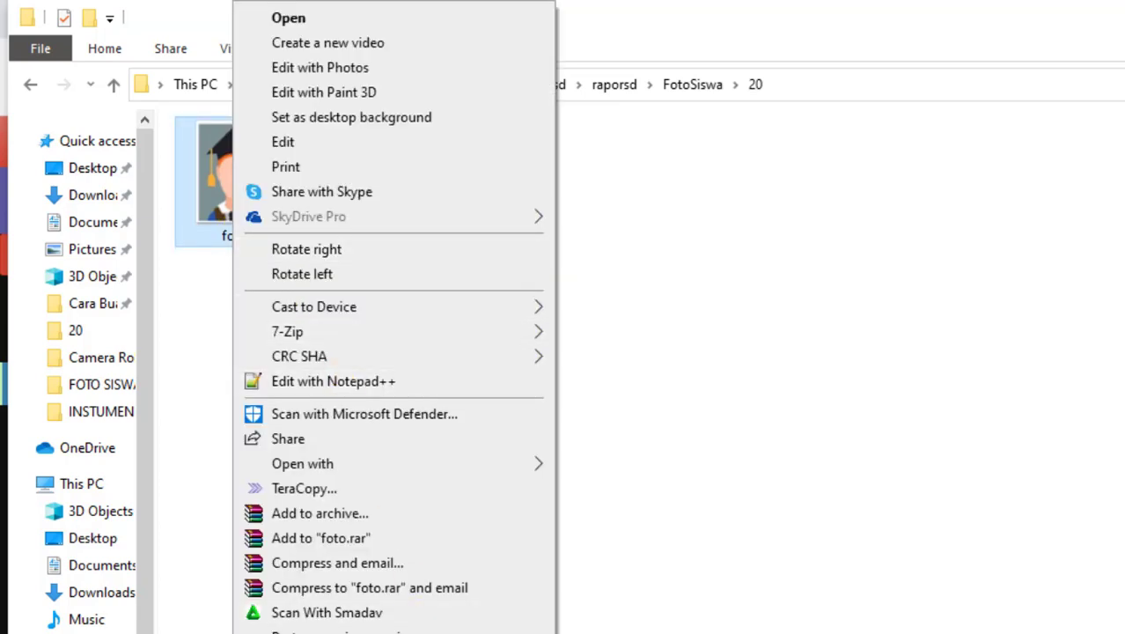
key("m")
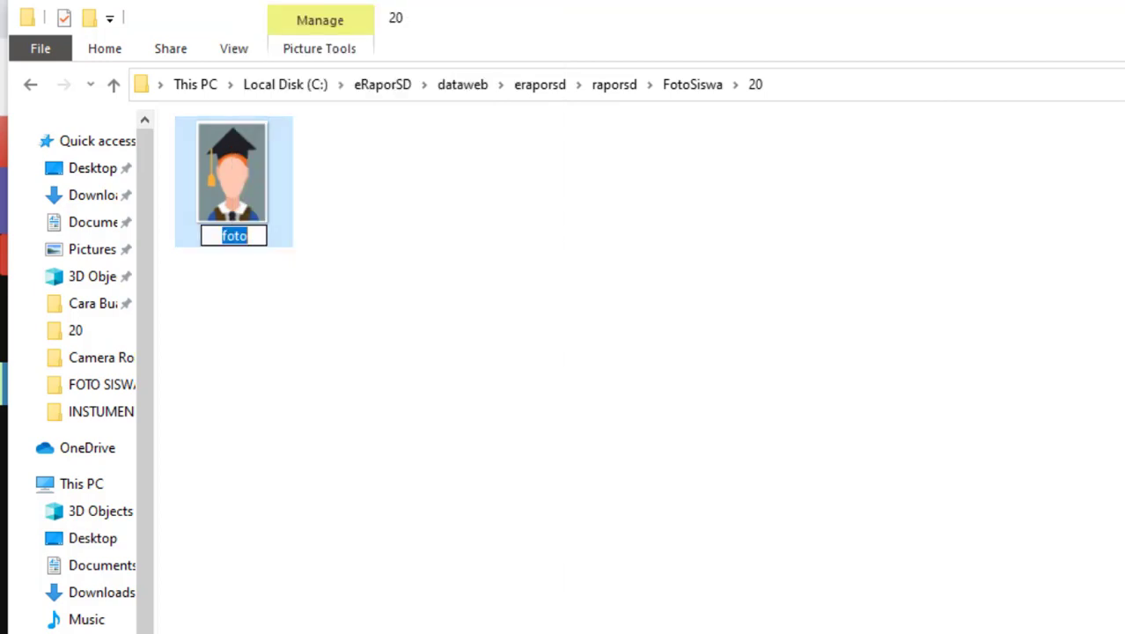
type("2031")
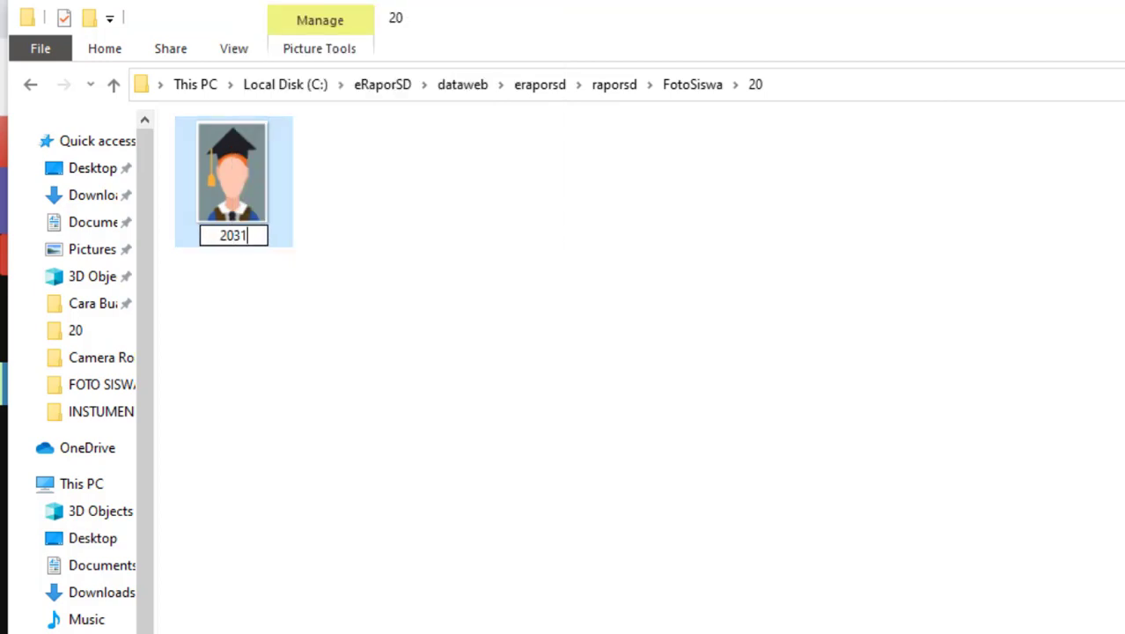
left_click(435, 438)
right_click(435, 438)
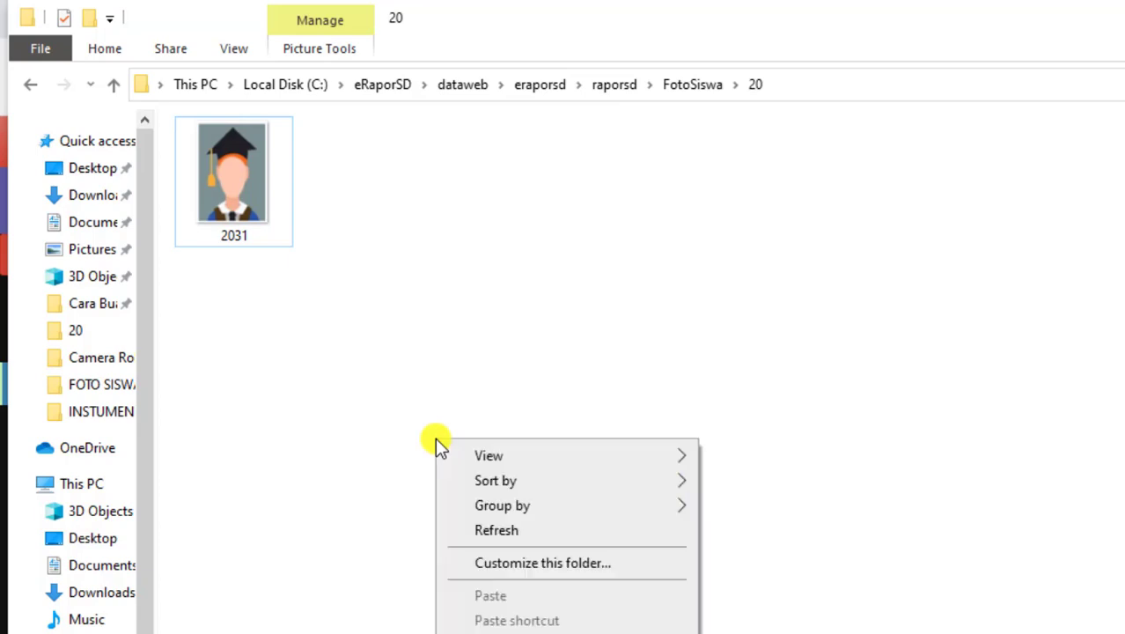
left_click(521, 536)
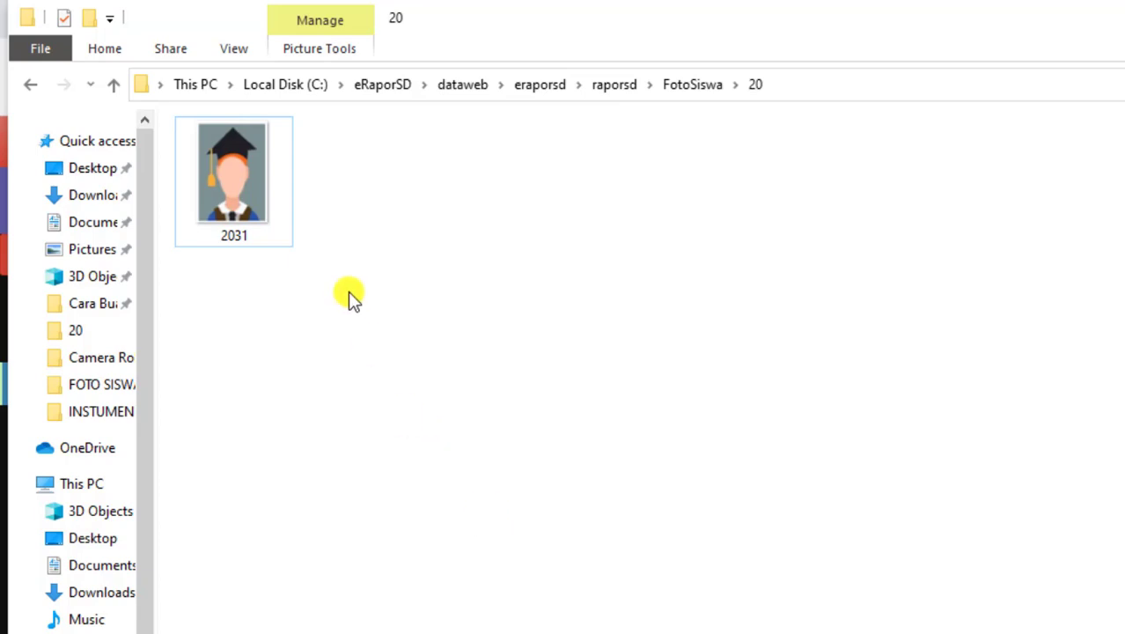
Check the file type, dimensions and size of the 2031 image in the 20 folder.
mouse_move(254, 190)
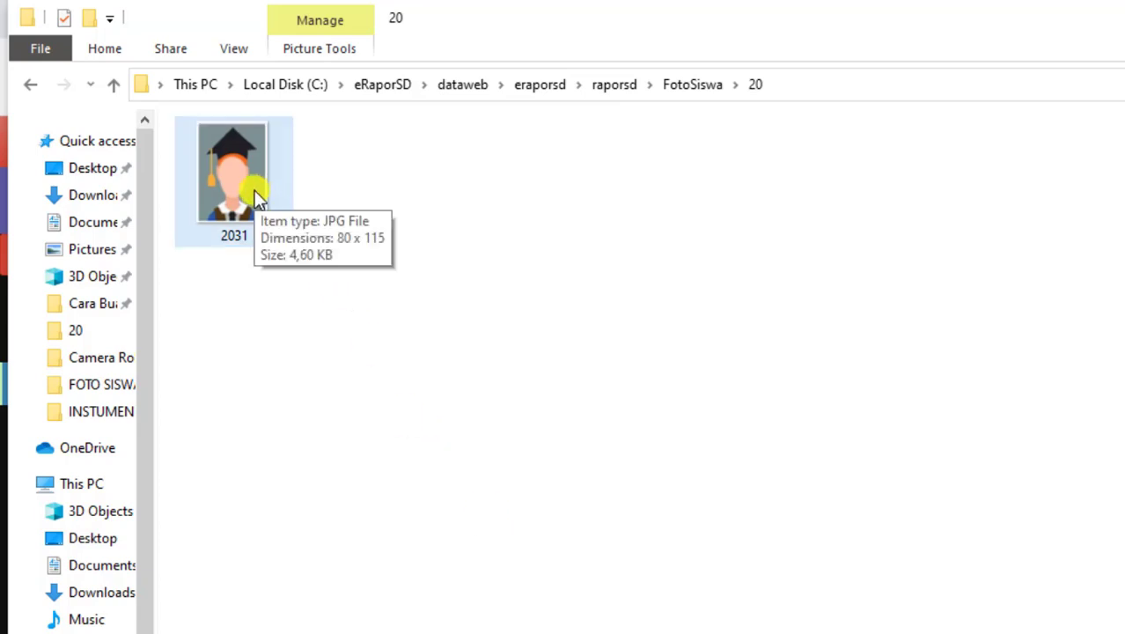
left_click(234, 191)
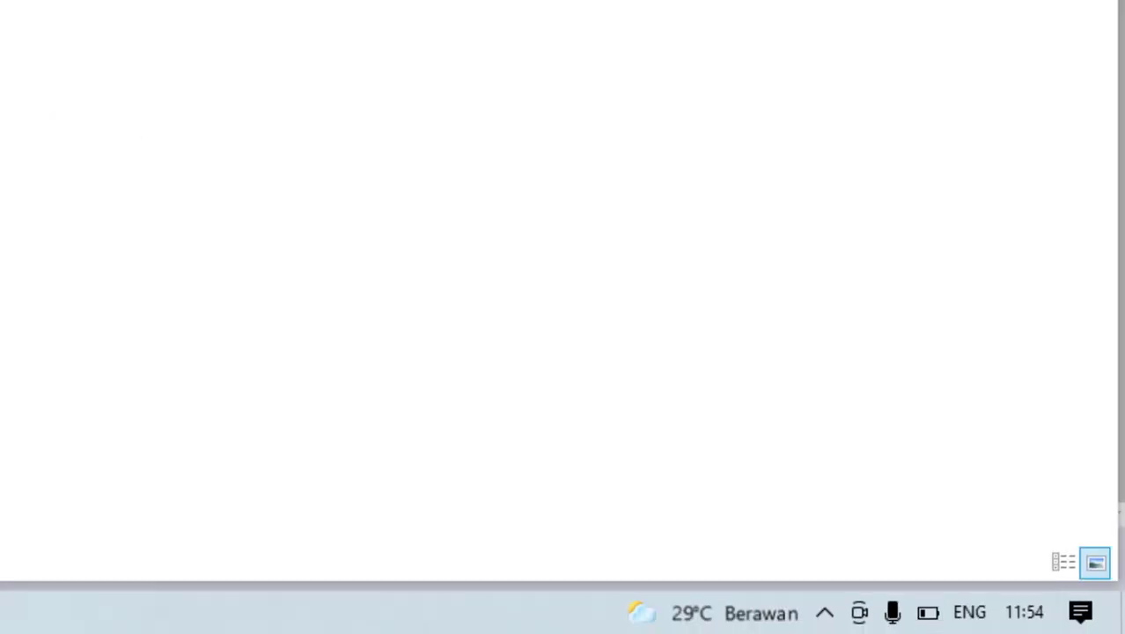
key("alt+Tab")
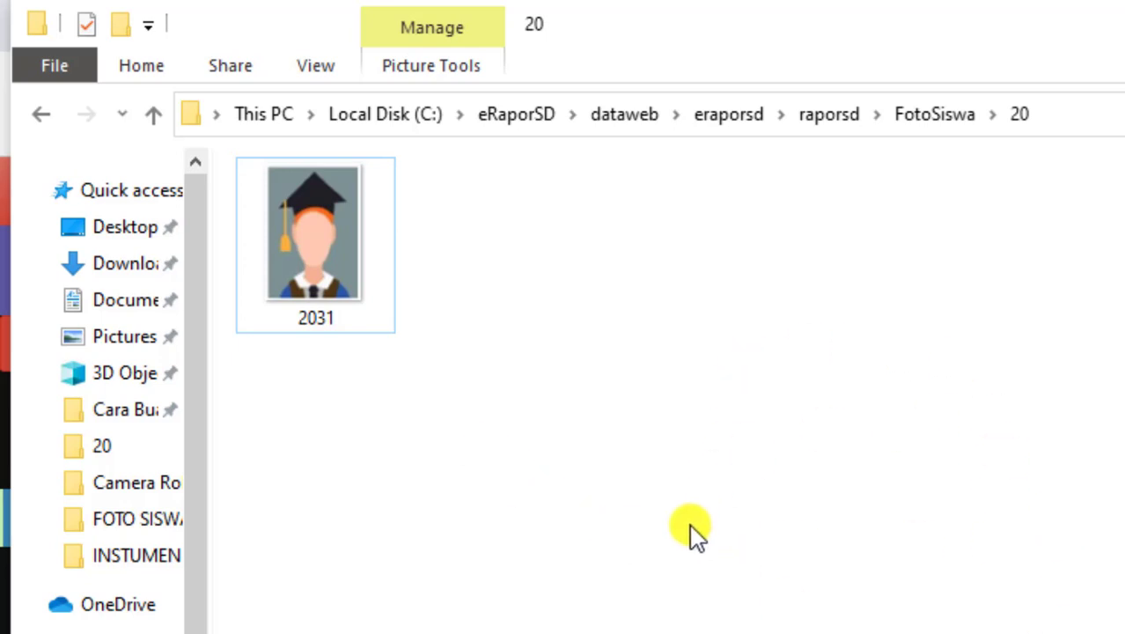
left_click(344, 328)
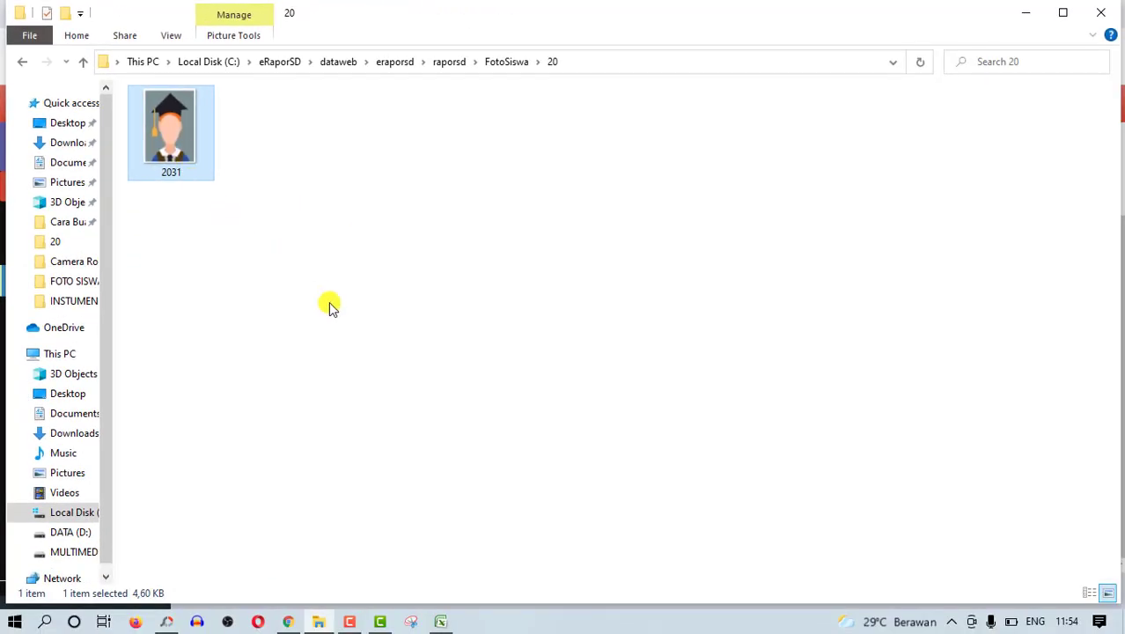
left_click(340, 480)
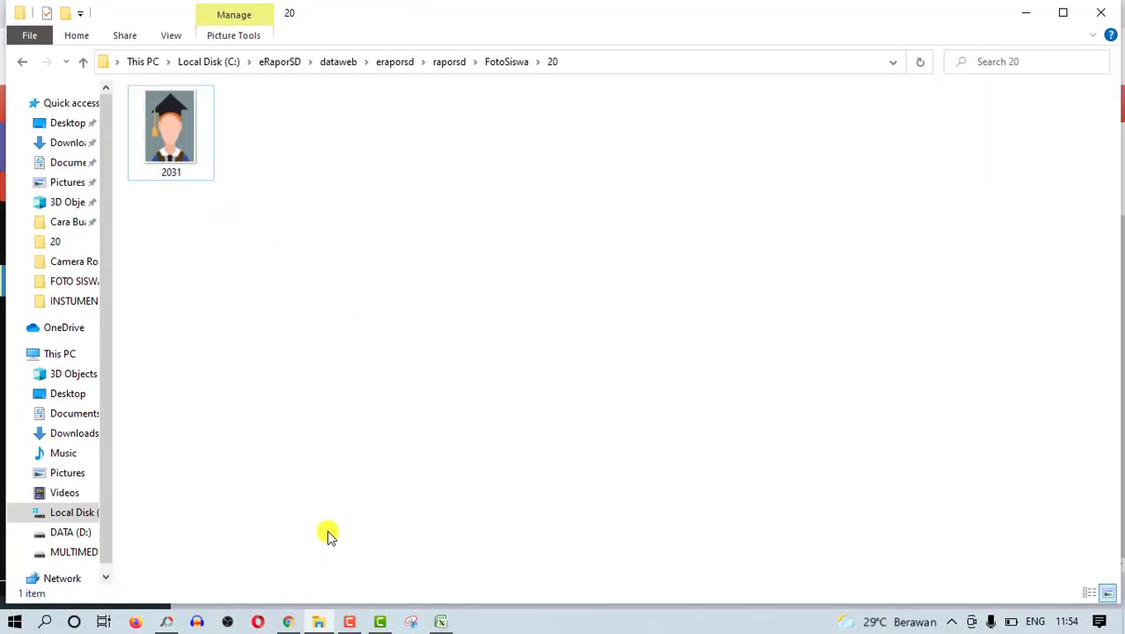
Switch to Chrome and close the cetak_kelengkapan_raport.php page.
left_click(288, 622)
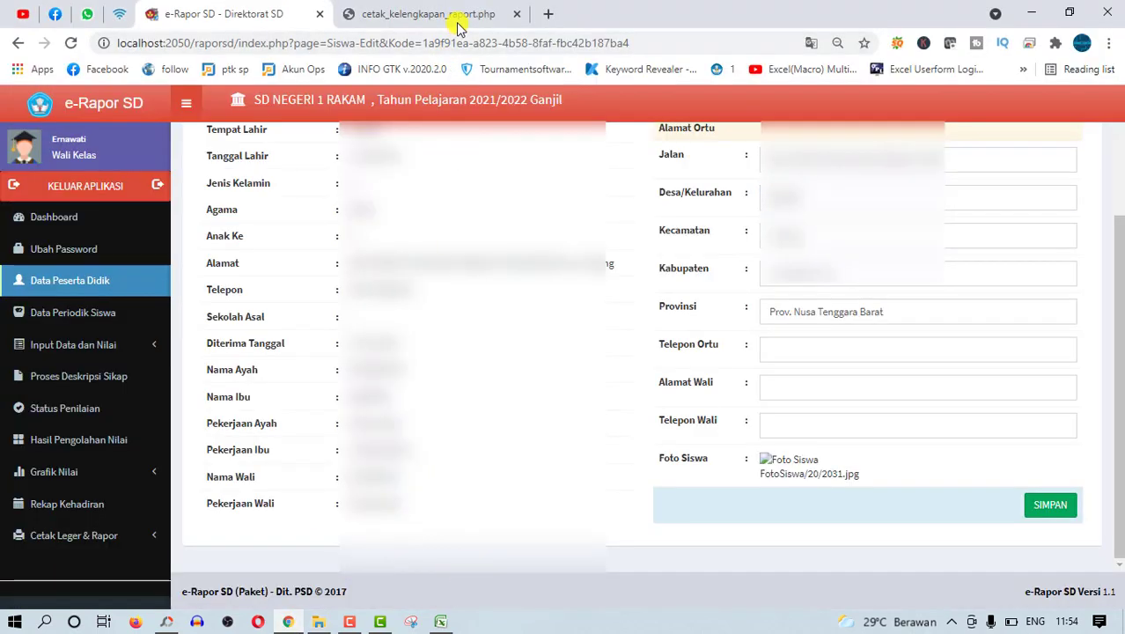
left_click(518, 15)
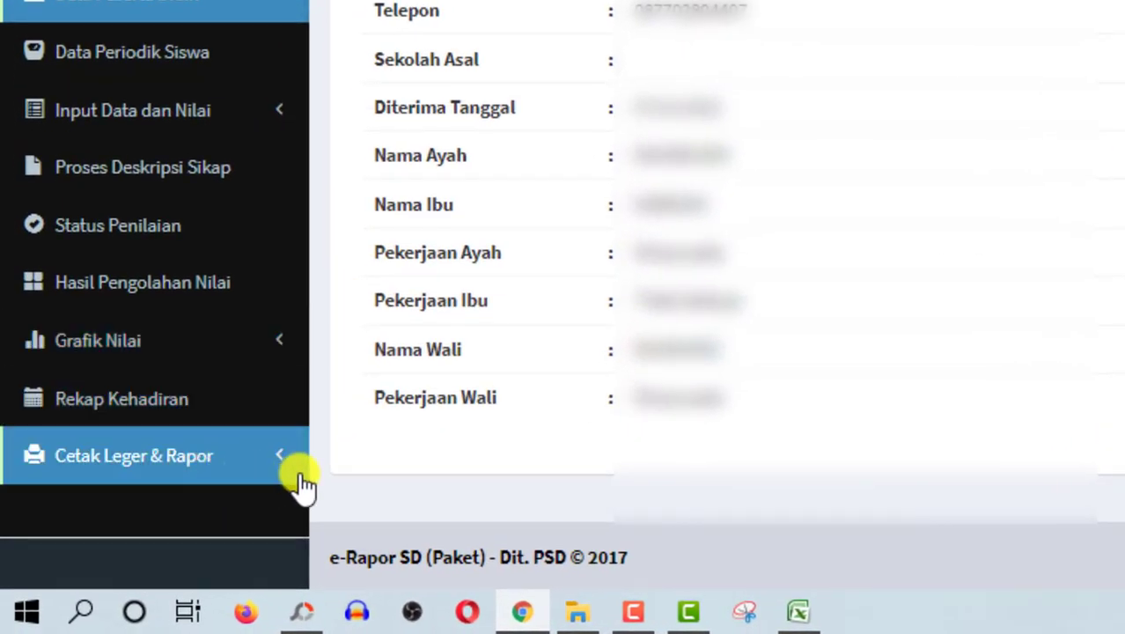
Open the Cetak Rapor page and apply the A4 Portrait paper settings.
left_click(225, 466)
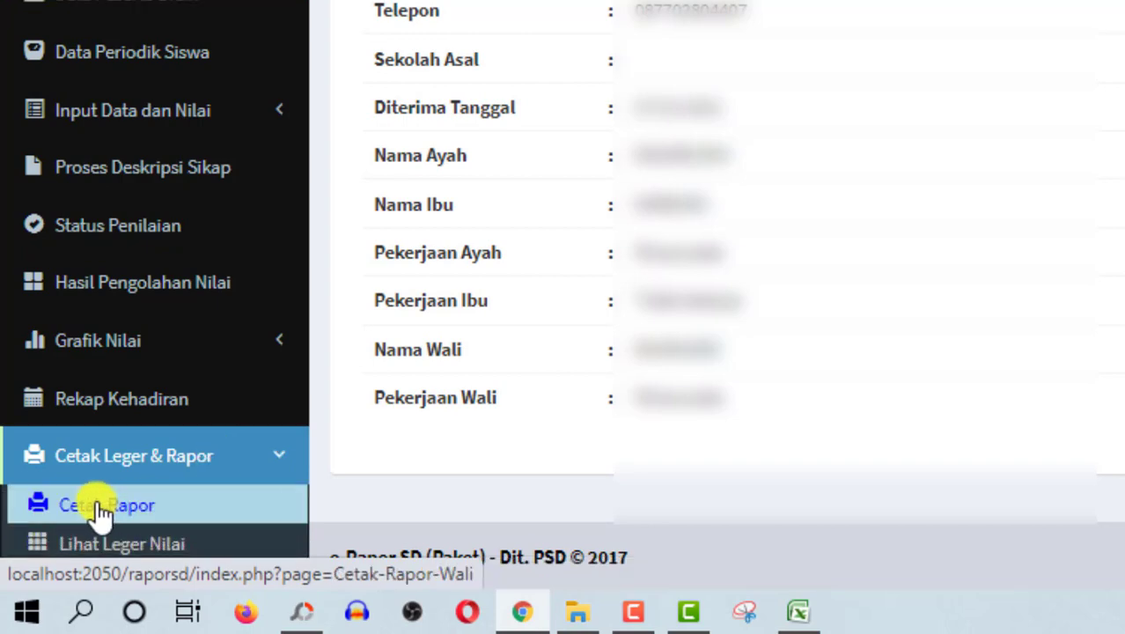
left_click(103, 508)
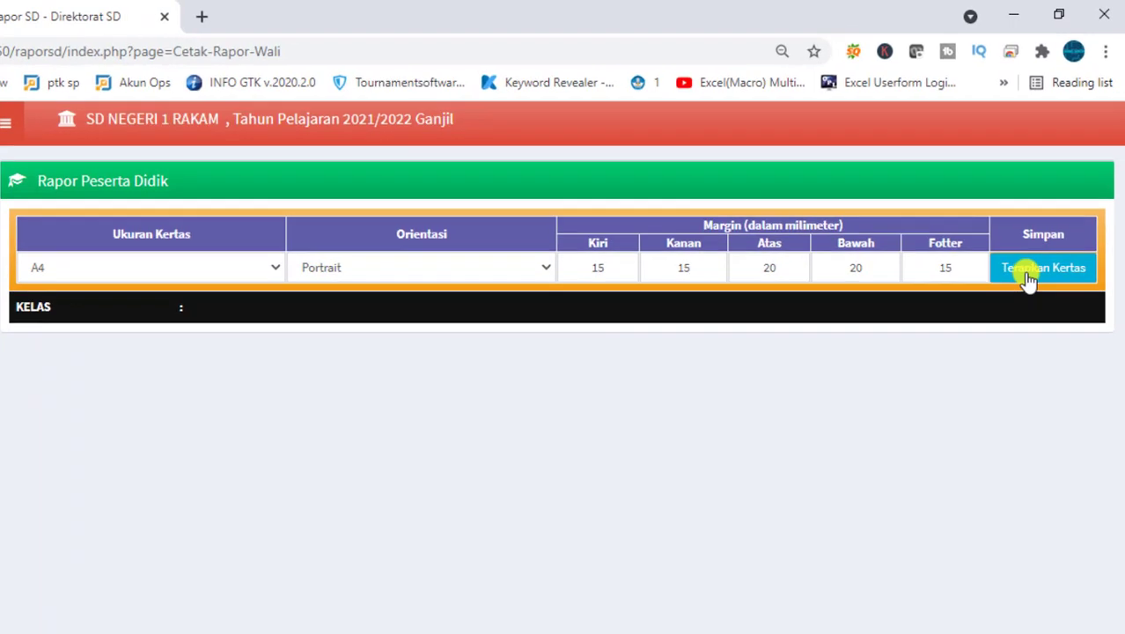
left_click(1042, 225)
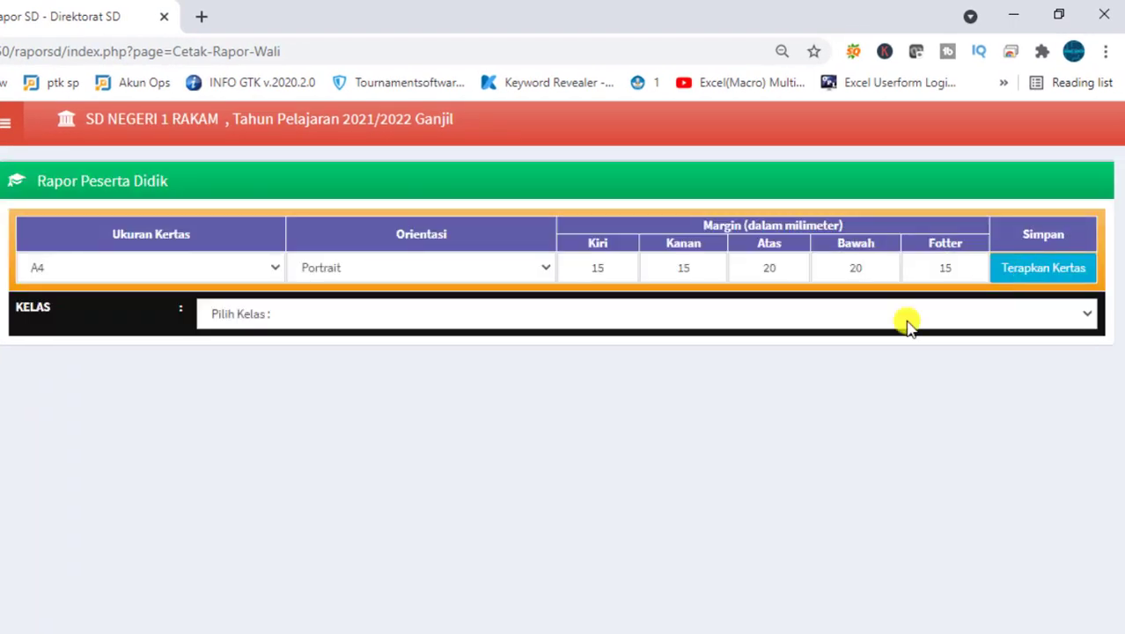
Select class Kleas 1 and generate the Kelengkapan PDF for the first student in the list, viewing its pages.
left_click(1087, 313)
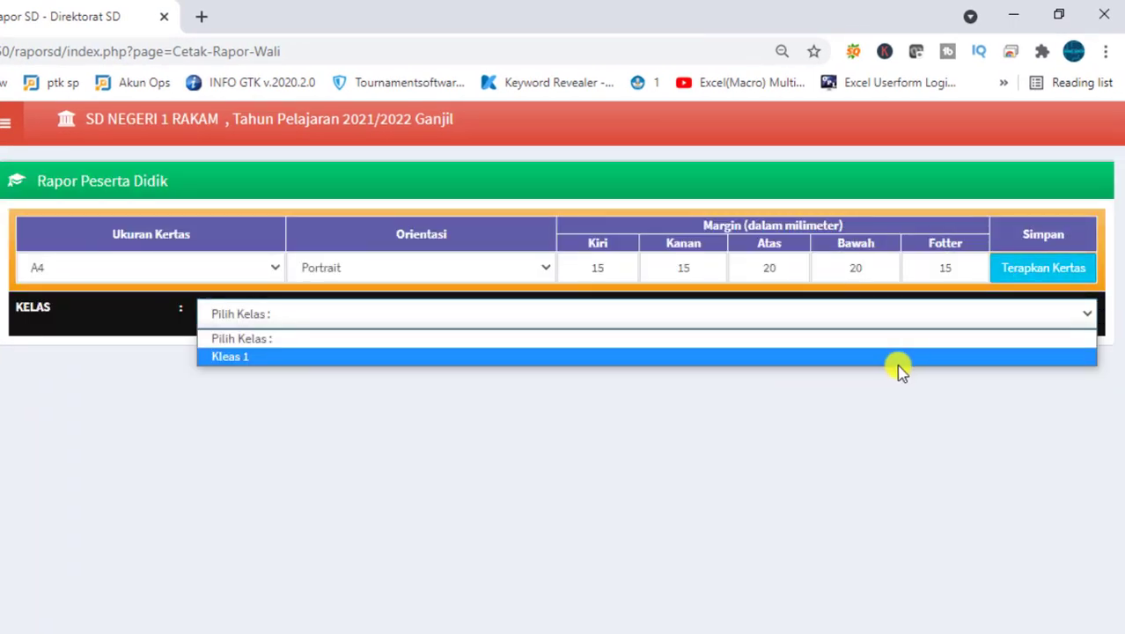
left_click(897, 358)
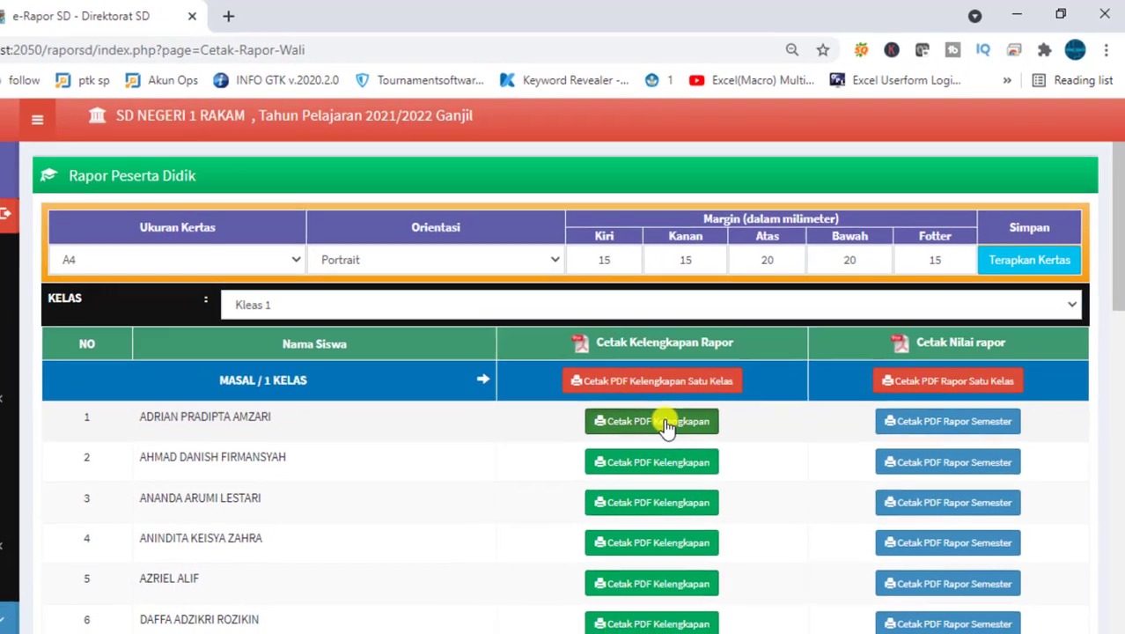
left_click(653, 435)
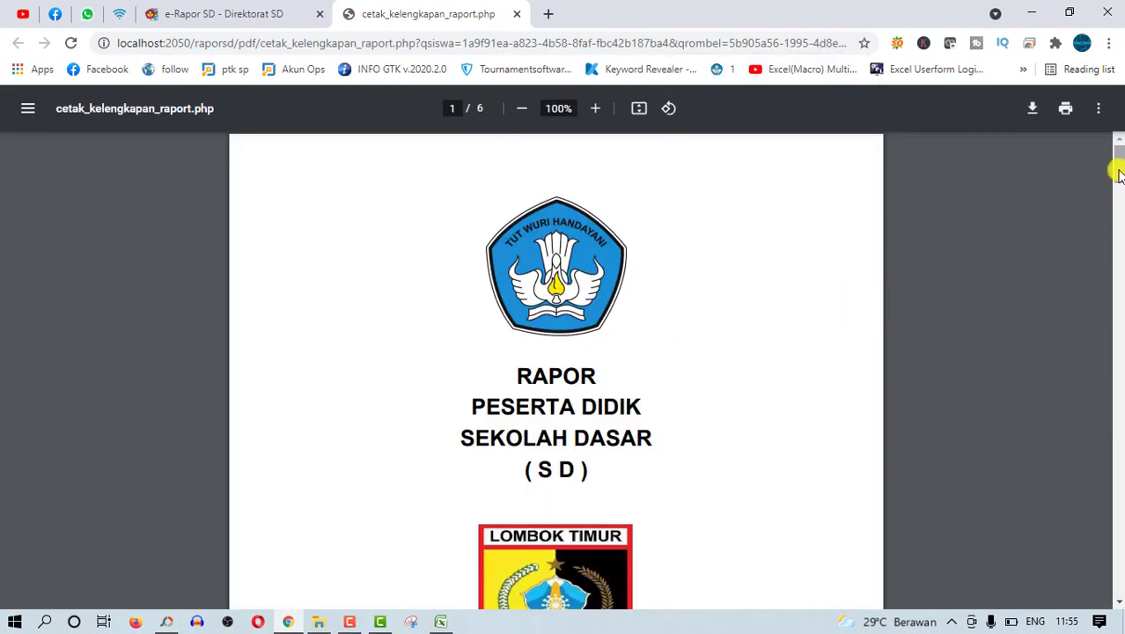
left_click_drag(1119, 174, 1119, 443)
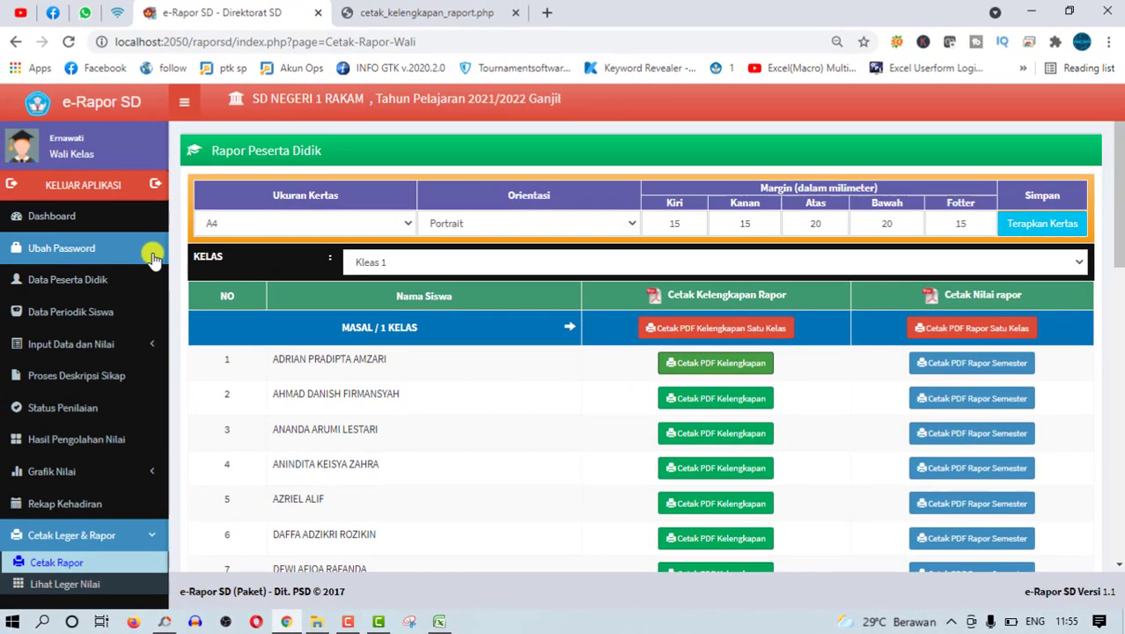
Find the same student in Data Peserta Didik by name, open the record for editing and check the Foto Siswa entry.
left_click(104, 282)
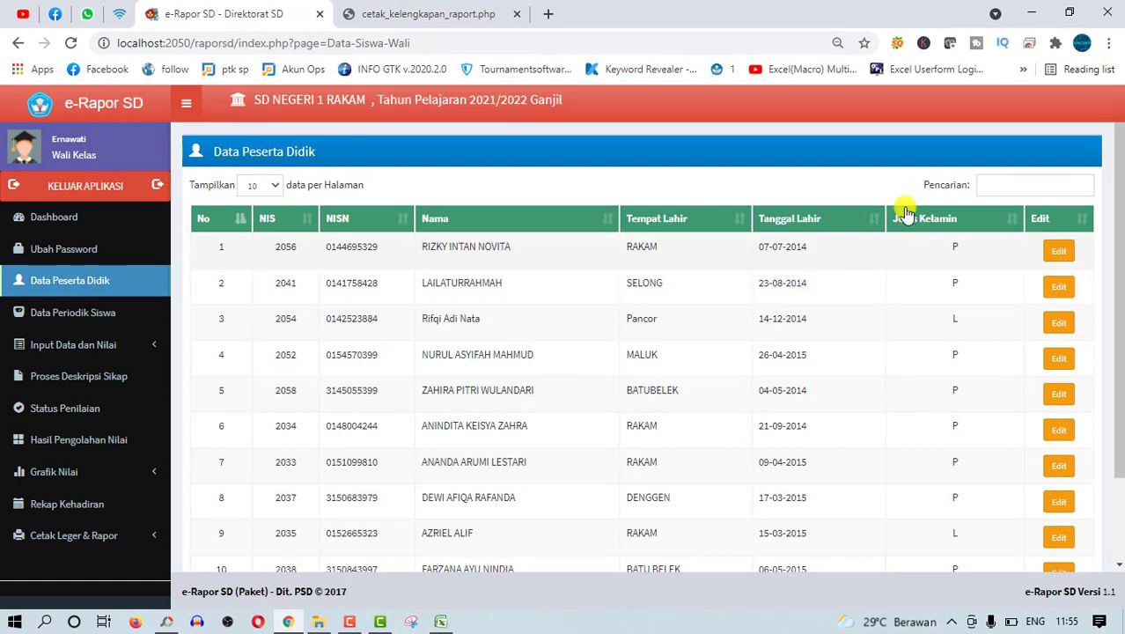
left_click(1004, 188)
type("adr")
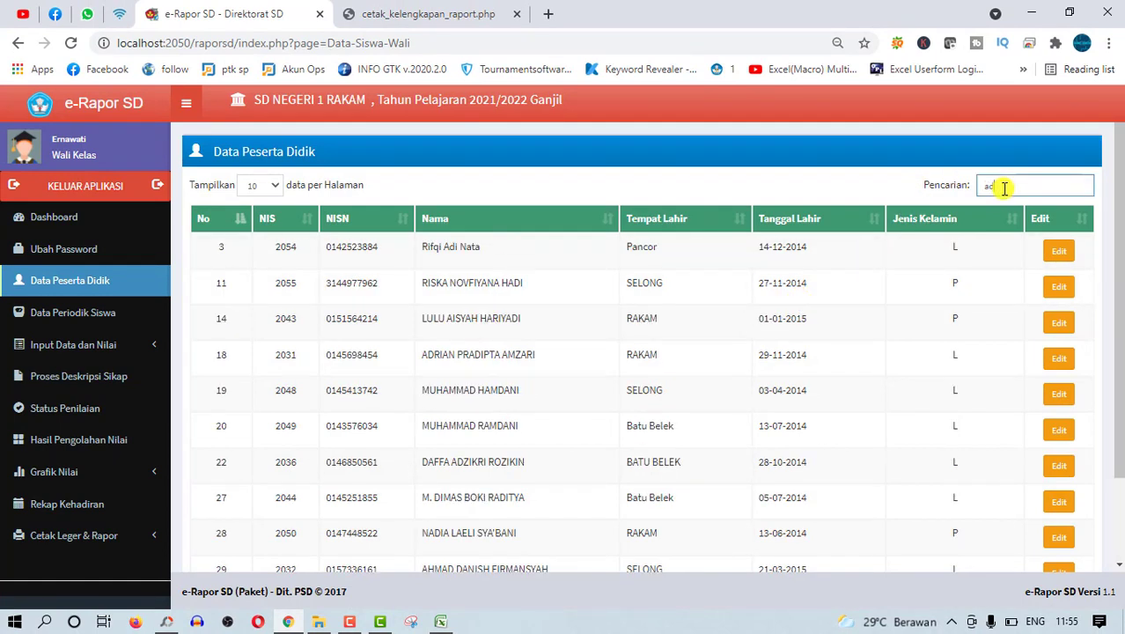
left_click(1072, 252)
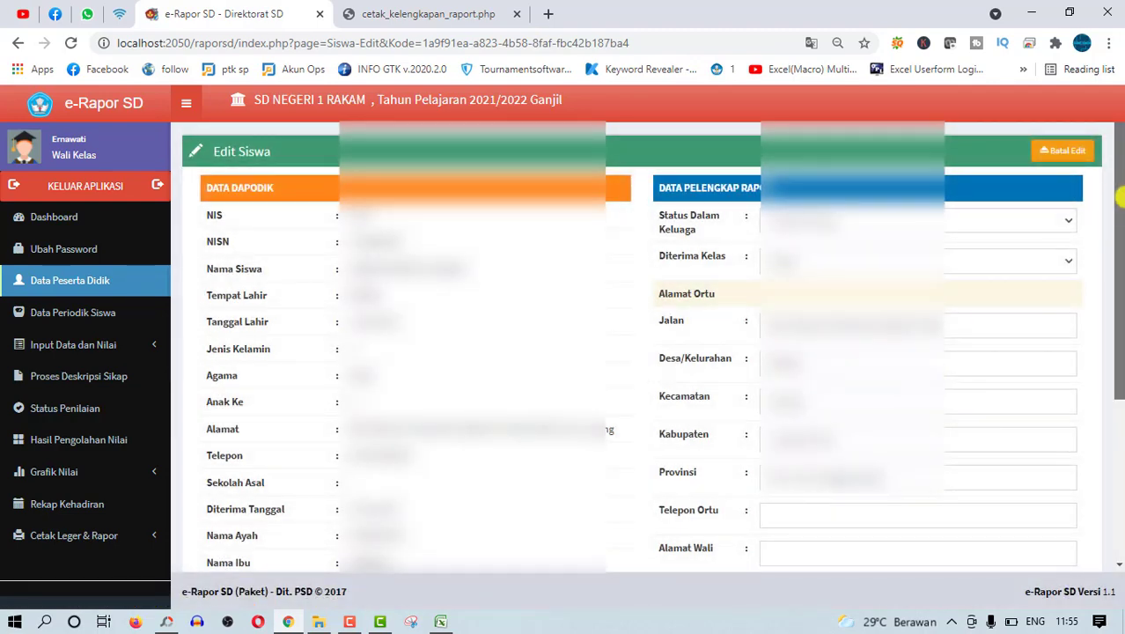
left_click_drag(1120, 203, 1120, 331)
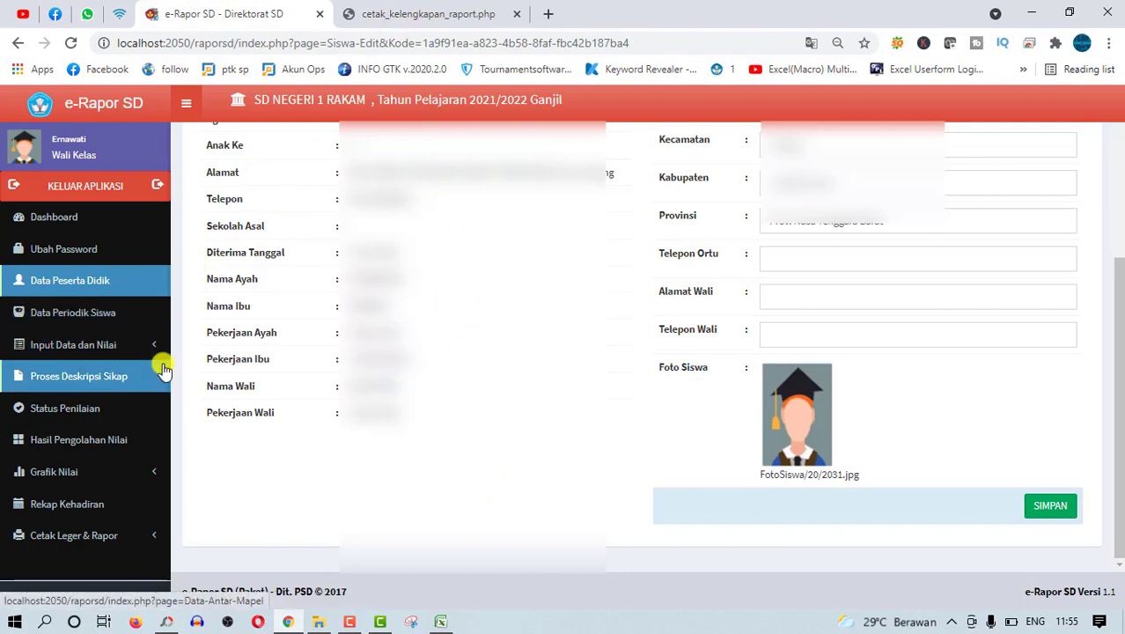
Leave the student's record for the Data Peserta Didik list and open the Data Periodik Siswa page.
left_click(71, 280)
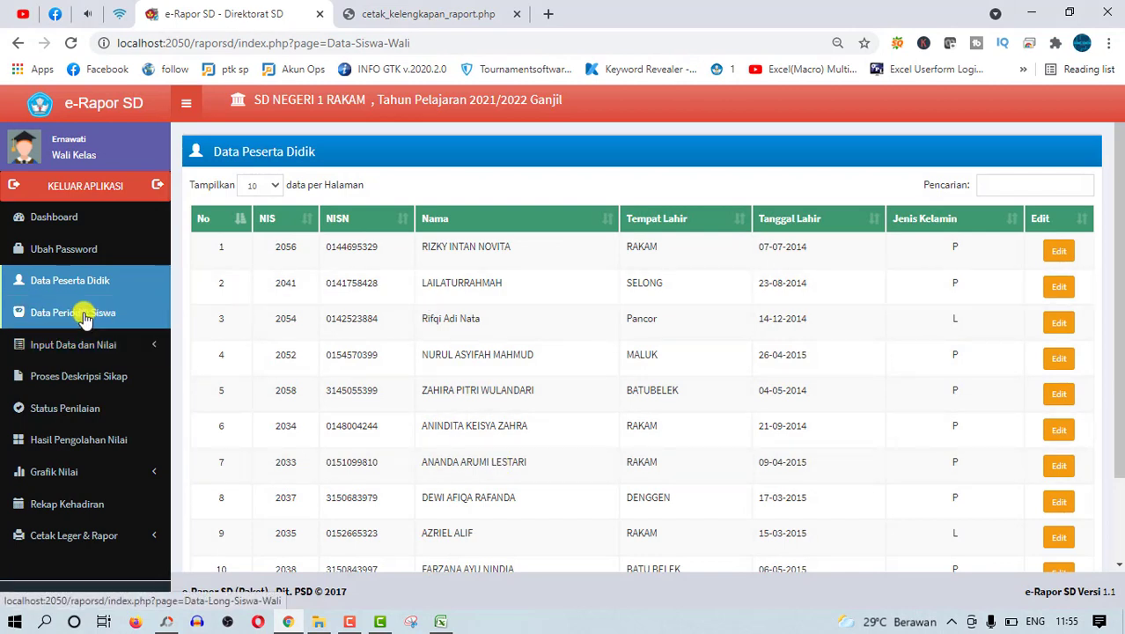
left_click(84, 315)
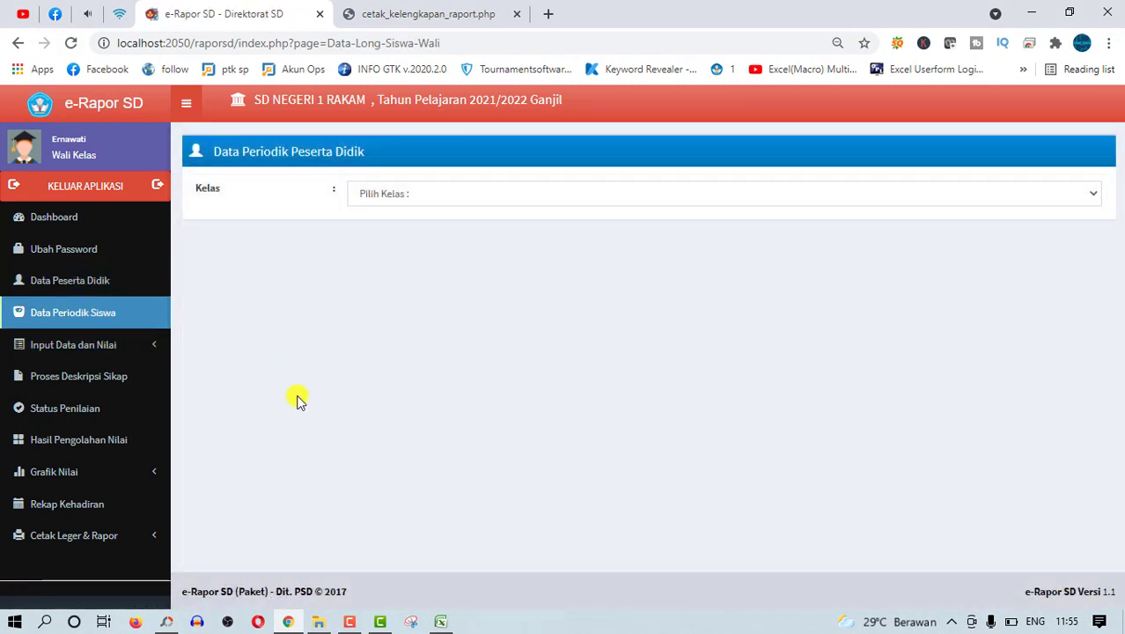